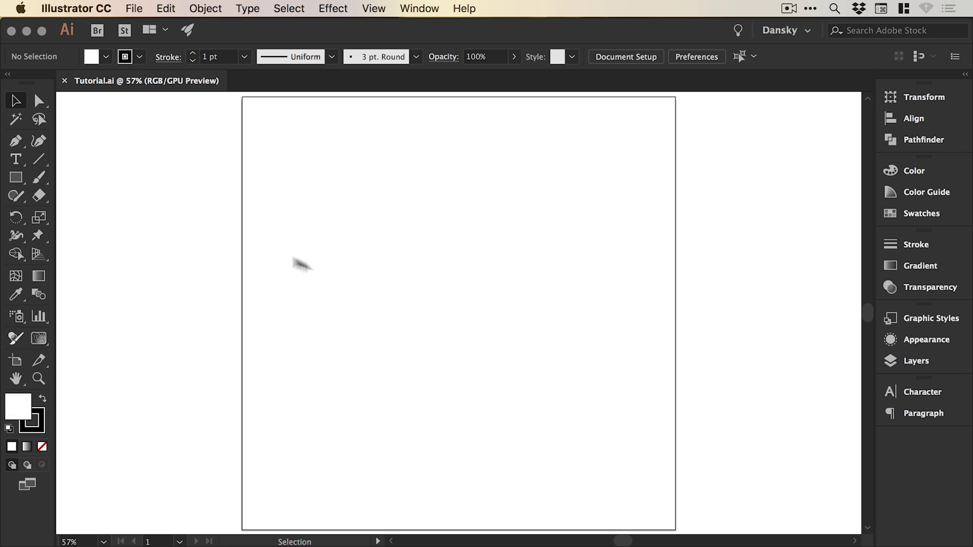
Draw an 8-sided polygon with a 50 pt radius on the Tutorial.ai artboard.
{"action": "left_click", "coordinate": [16, 178]}
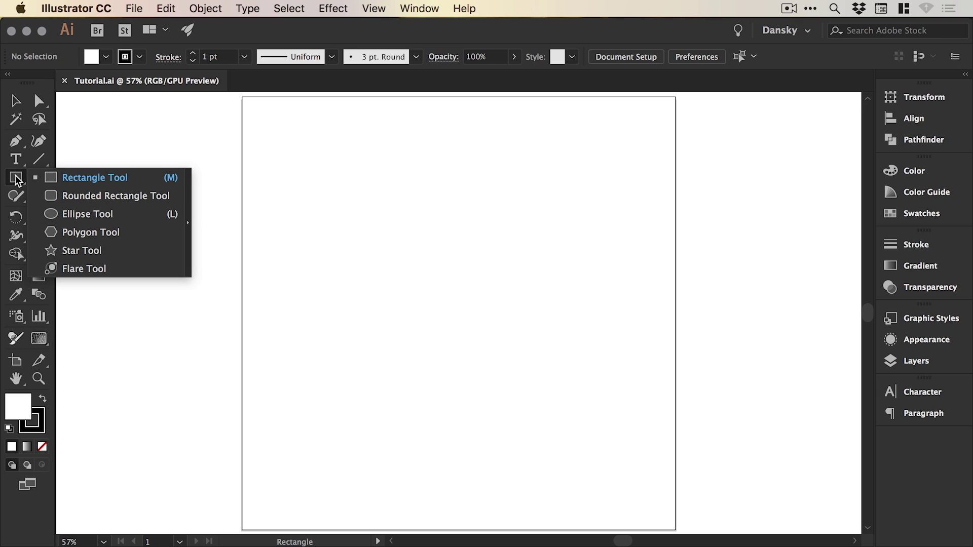
{"action": "left_click_drag", "start_coordinate": [16, 180], "coordinate": [85, 232]}
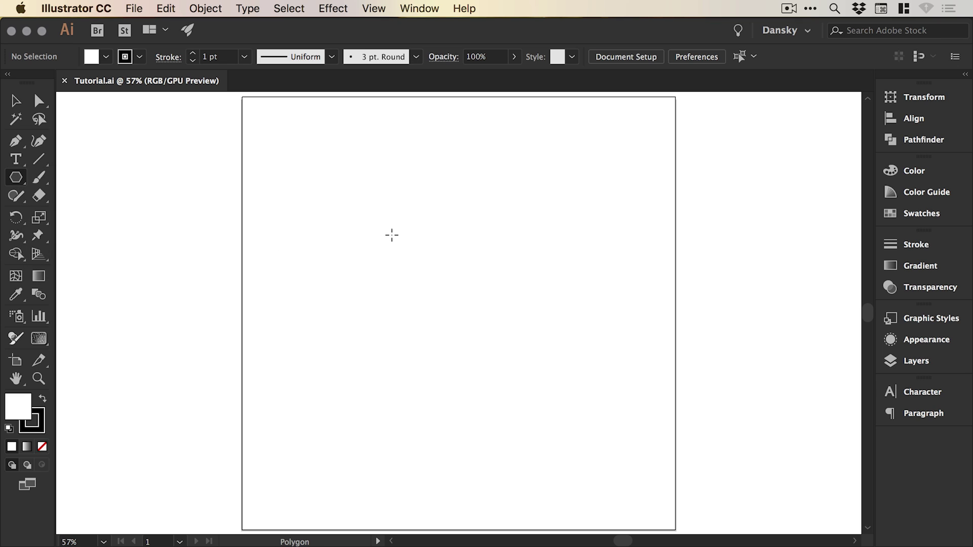
{"action": "left_click", "coordinate": [395, 232]}
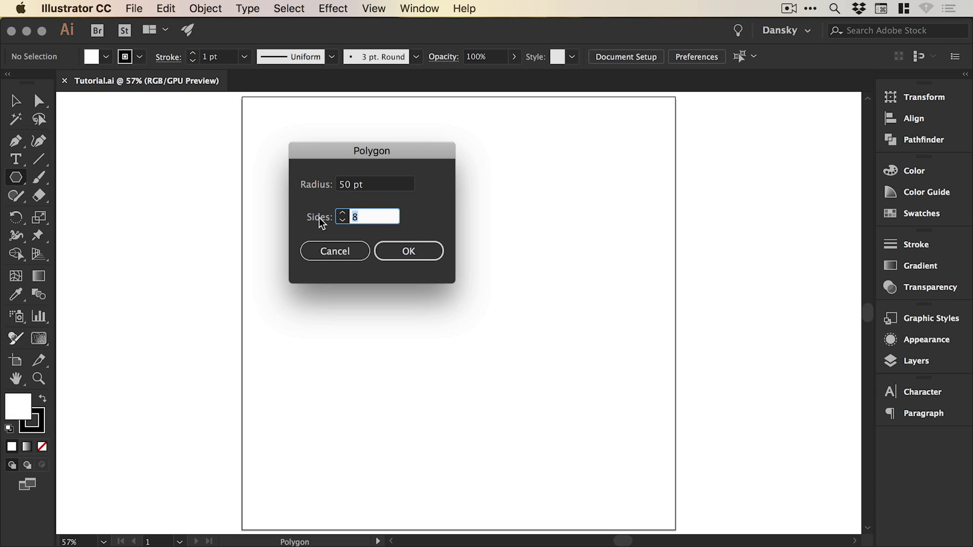
{"action": "left_click", "coordinate": [409, 253]}
{"action": "left_click", "coordinate": [14, 104]}
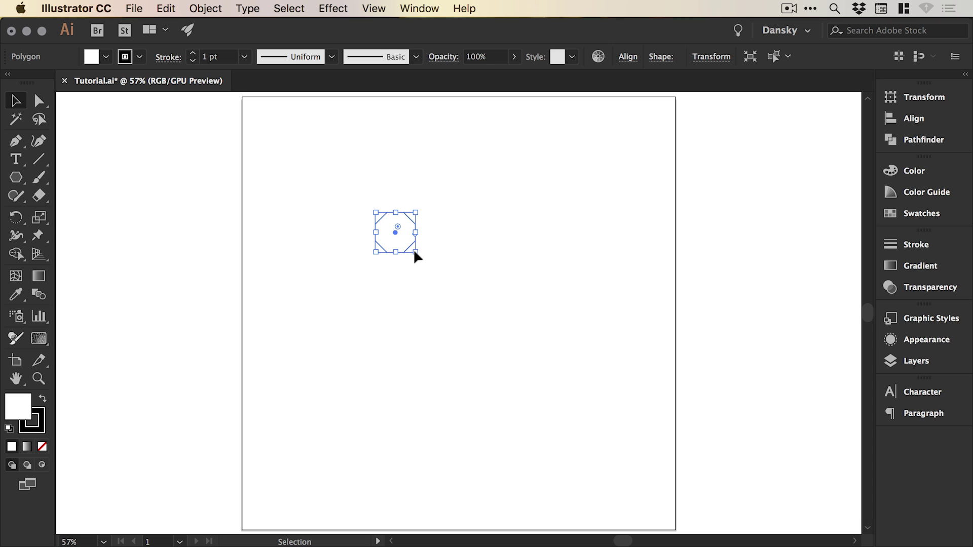
Scale the octagon to about 642 pt, centre it, set its fill to None, then deselect.
{"action": "left_click_drag", "start_coordinate": [415, 252], "coordinate": [649, 467]}
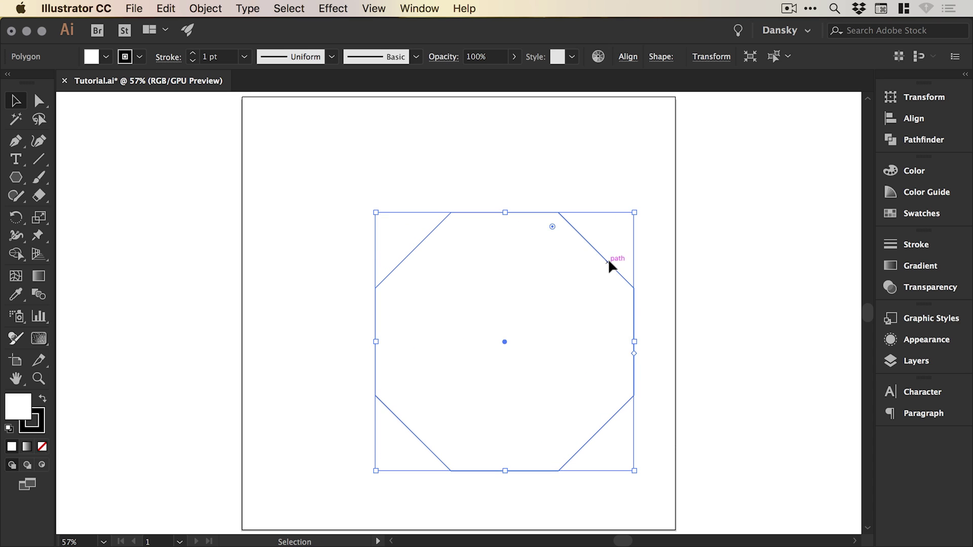
{"action": "left_click_drag", "start_coordinate": [608, 258], "coordinate": [564, 230]}
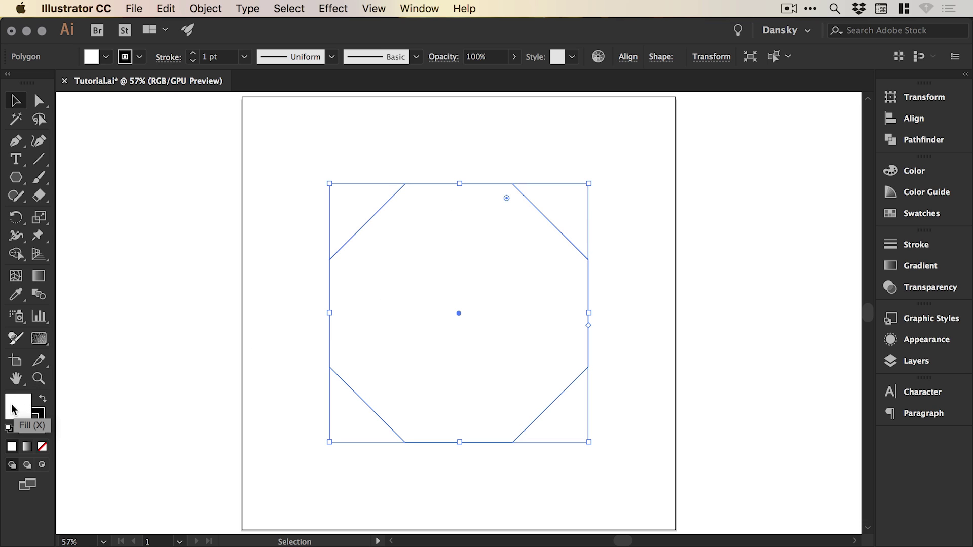
{"action": "left_click", "coordinate": [43, 449]}
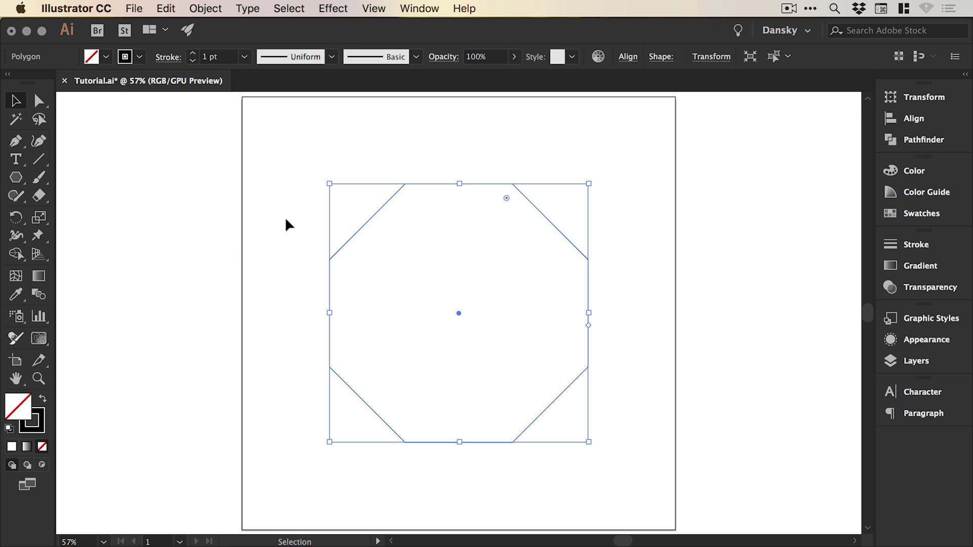
{"action": "left_click", "coordinate": [290, 9]}
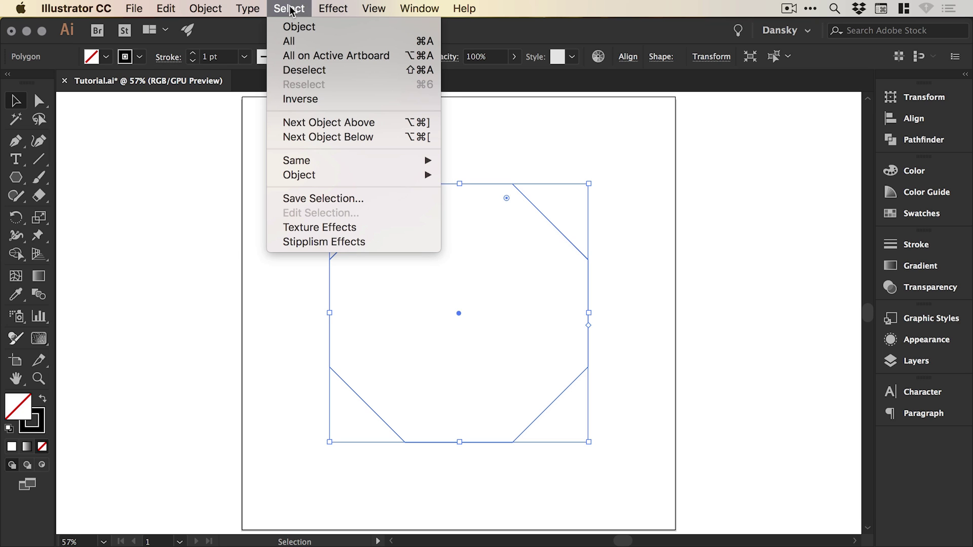
{"action": "left_click", "coordinate": [284, 72]}
{"action": "left_click", "coordinate": [16, 141]}
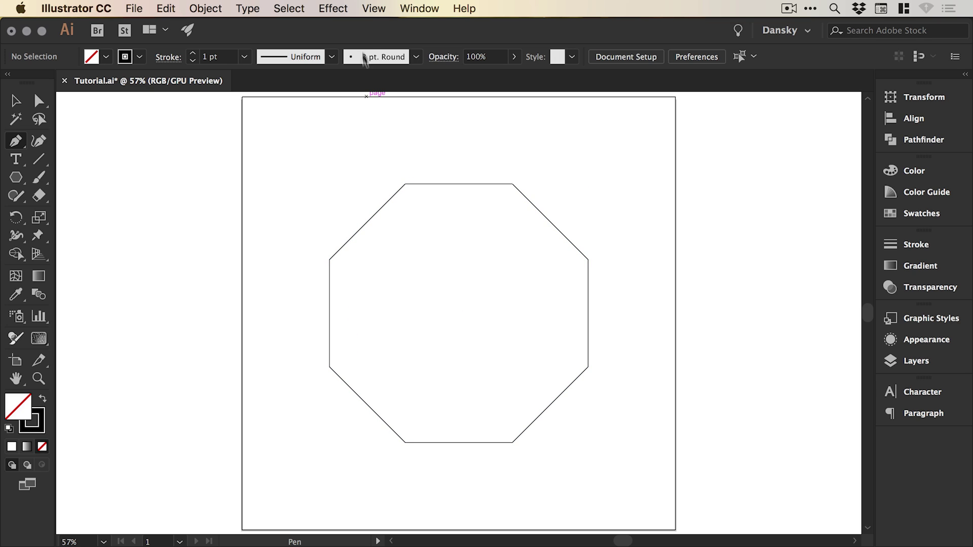
Draw a closed square through the octagon's left, top-right, lower-right and bottom-left corners.
{"action": "left_click", "coordinate": [375, 8]}
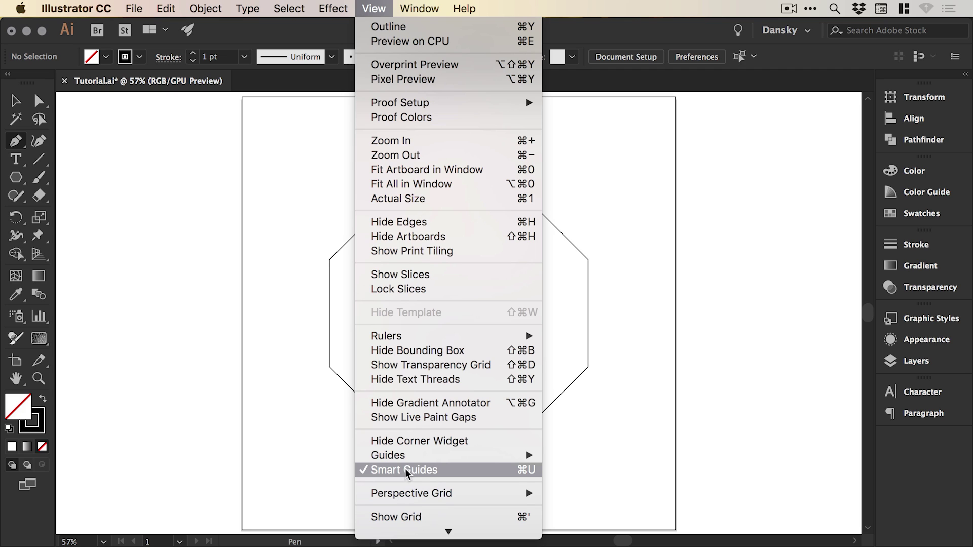
{"action": "mouse_move", "coordinate": [448, 532]}
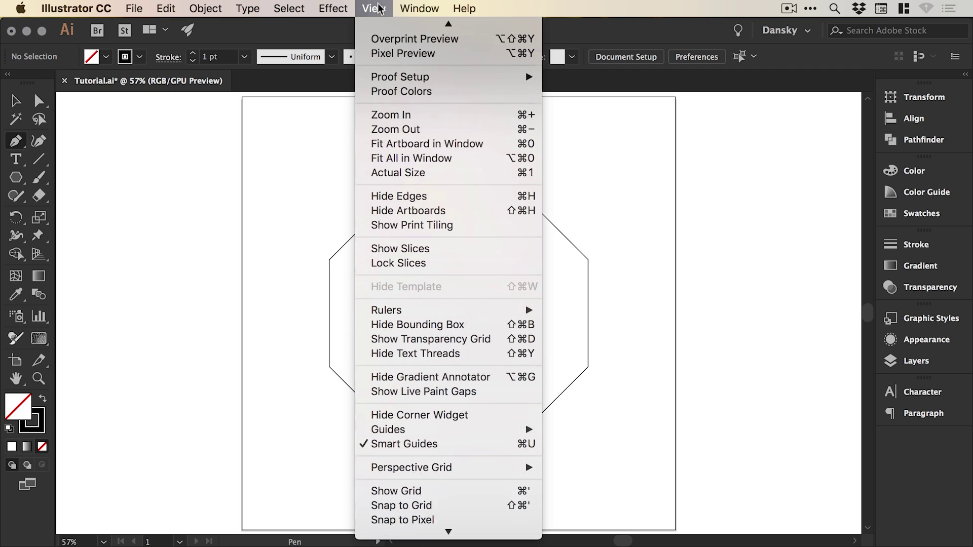
{"action": "left_click", "coordinate": [418, 124]}
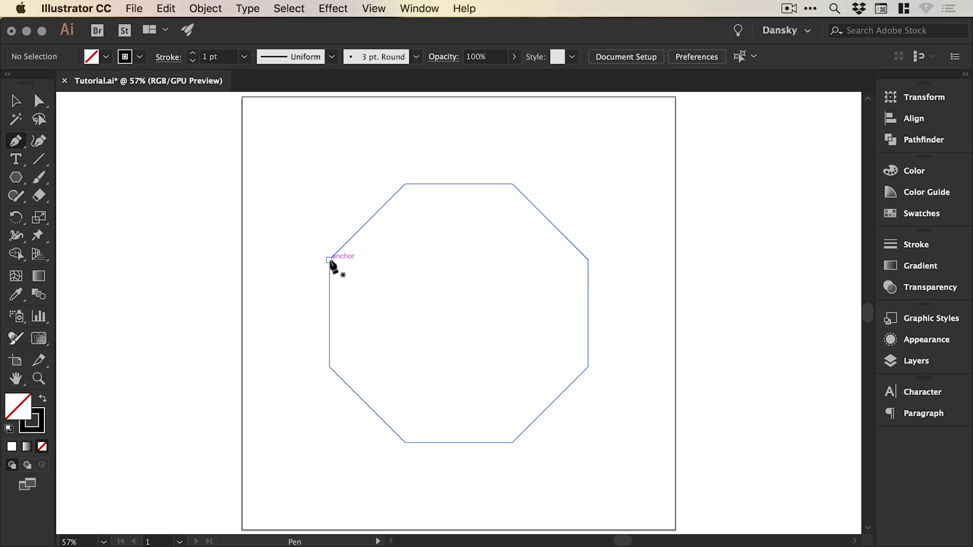
{"action": "left_click", "coordinate": [329, 259]}
{"action": "left_click", "coordinate": [512, 184]}
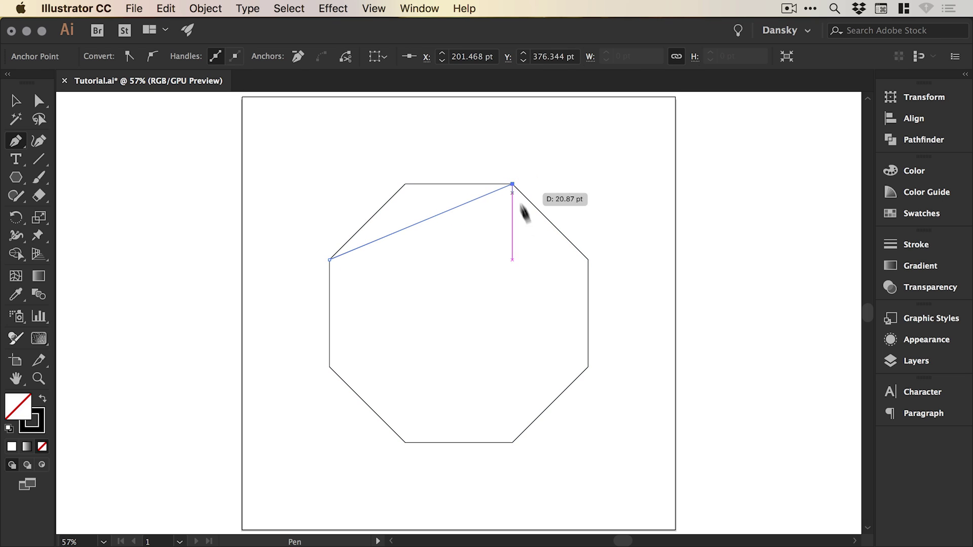
{"action": "left_click", "coordinate": [587, 367]}
{"action": "left_click", "coordinate": [404, 442]}
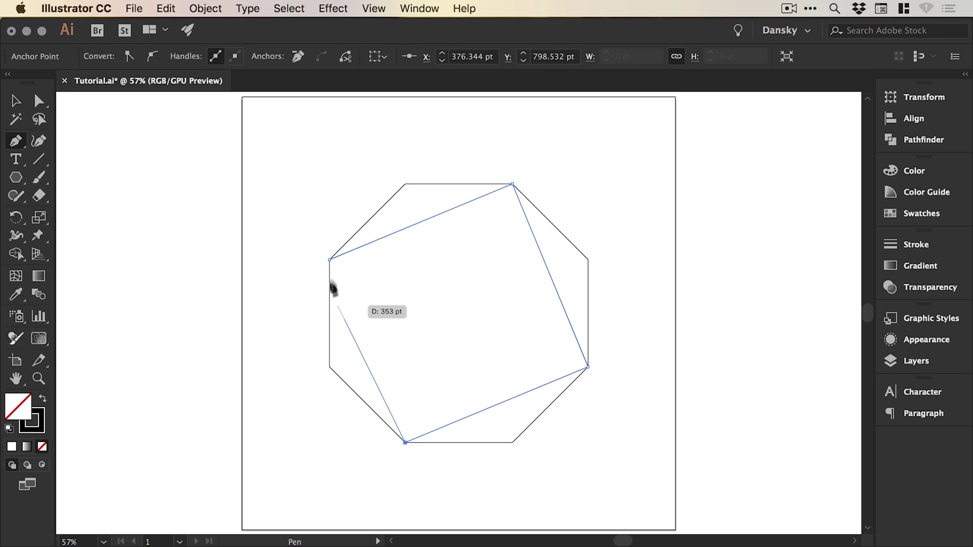
{"action": "left_click", "coordinate": [330, 260]}
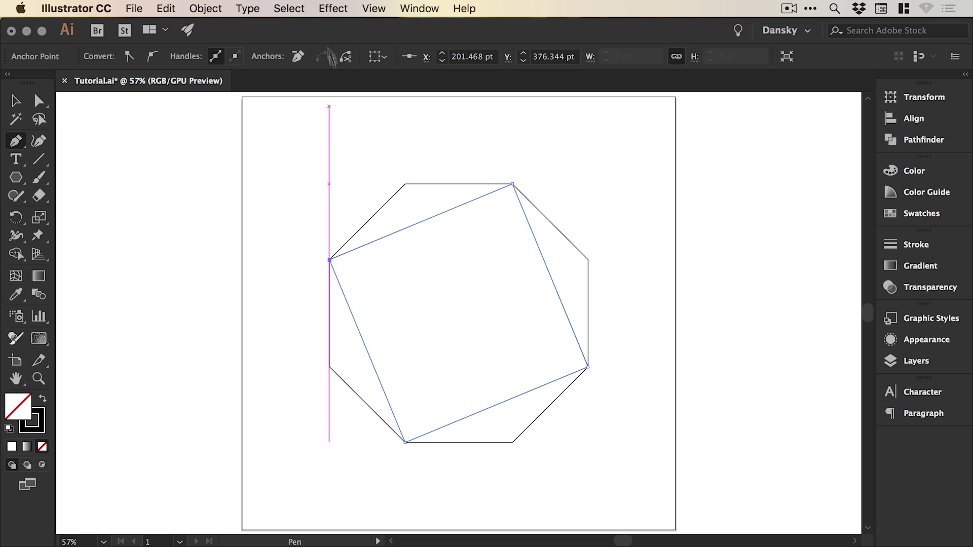
{"action": "left_click", "coordinate": [288, 8]}
{"action": "left_click", "coordinate": [302, 69]}
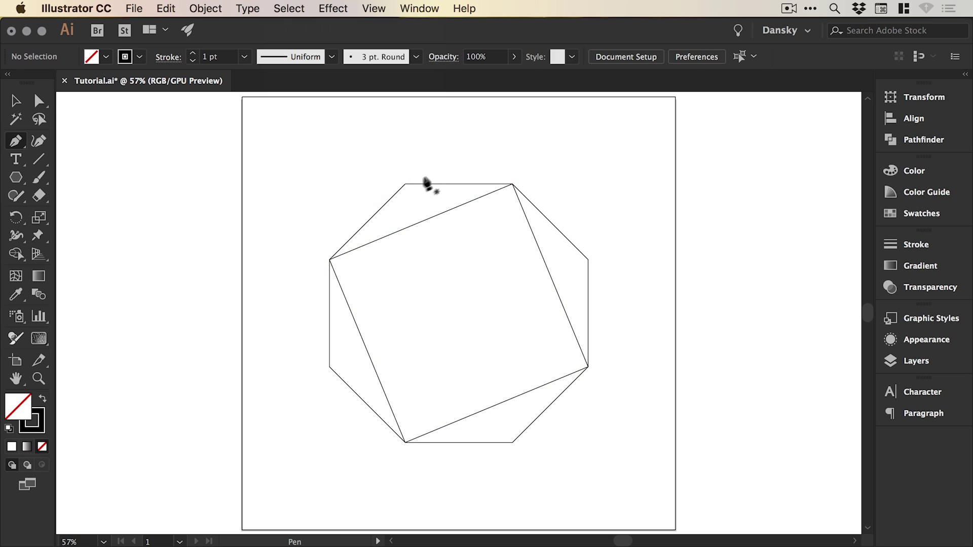
Draw the second square through the remaining alternate octagon corners, completing the star.
{"action": "left_click", "coordinate": [405, 184]}
{"action": "left_click", "coordinate": [587, 259]}
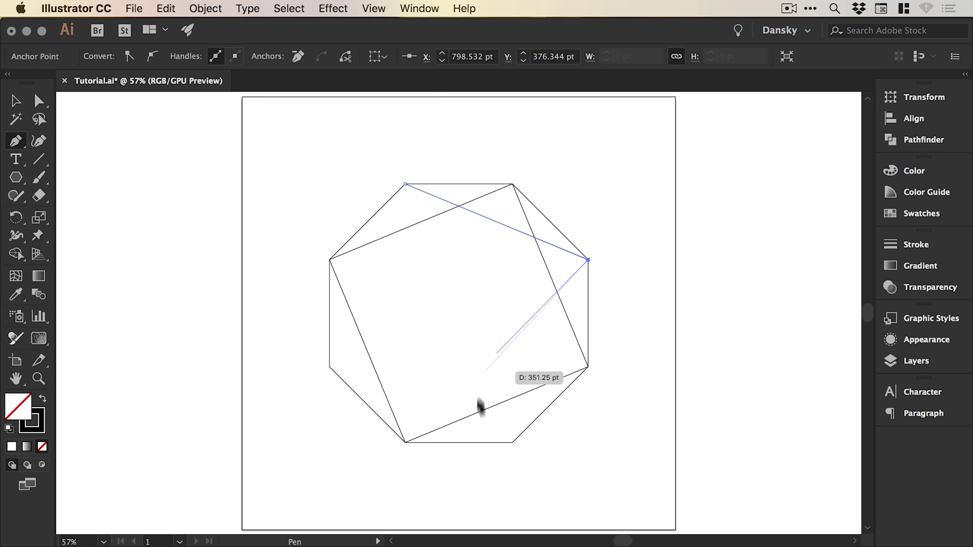
{"action": "left_click", "coordinate": [512, 442]}
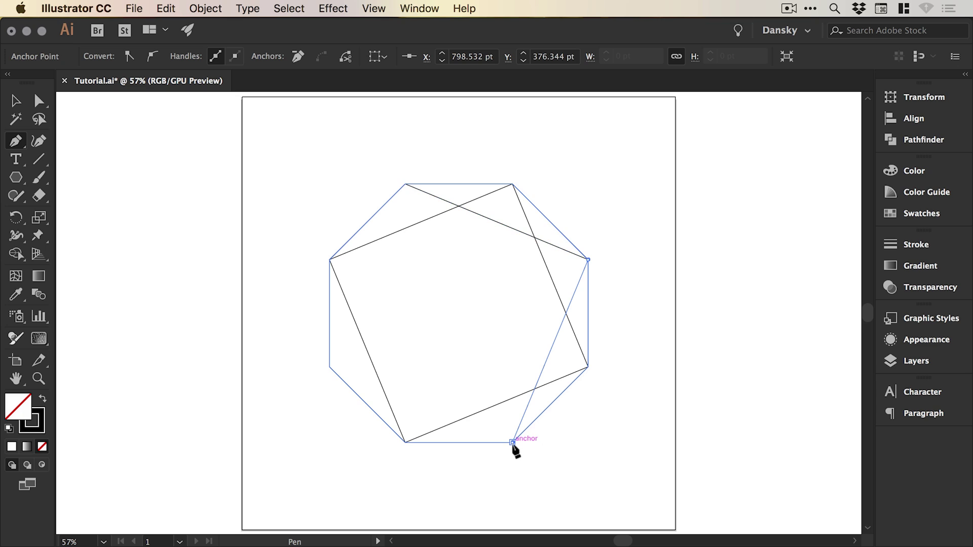
{"action": "left_click", "coordinate": [330, 366]}
{"action": "left_click", "coordinate": [405, 184]}
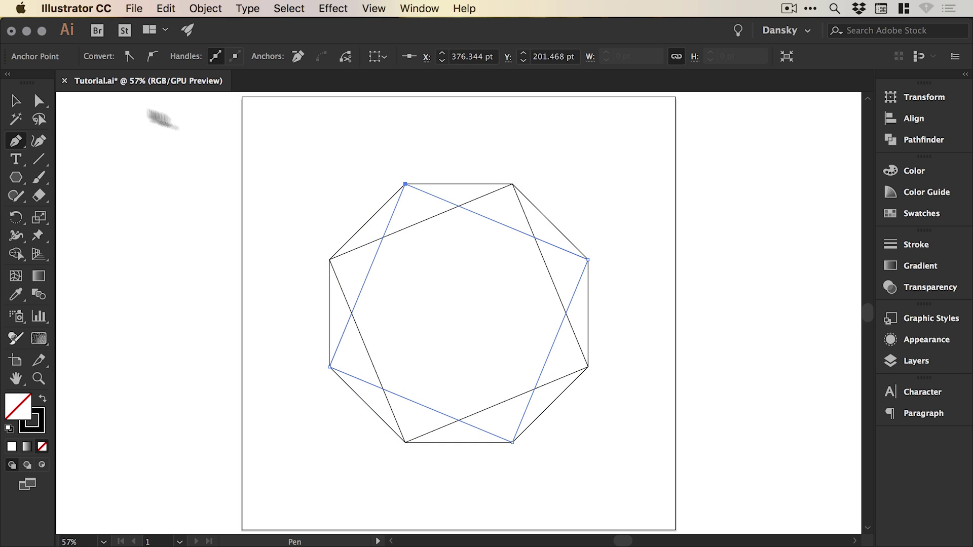
{"action": "left_click", "coordinate": [16, 101]}
Select the octagon and both squares and raise their stroke weight to 6 pt.
{"action": "left_click_drag", "start_coordinate": [277, 154], "coordinate": [593, 444]}
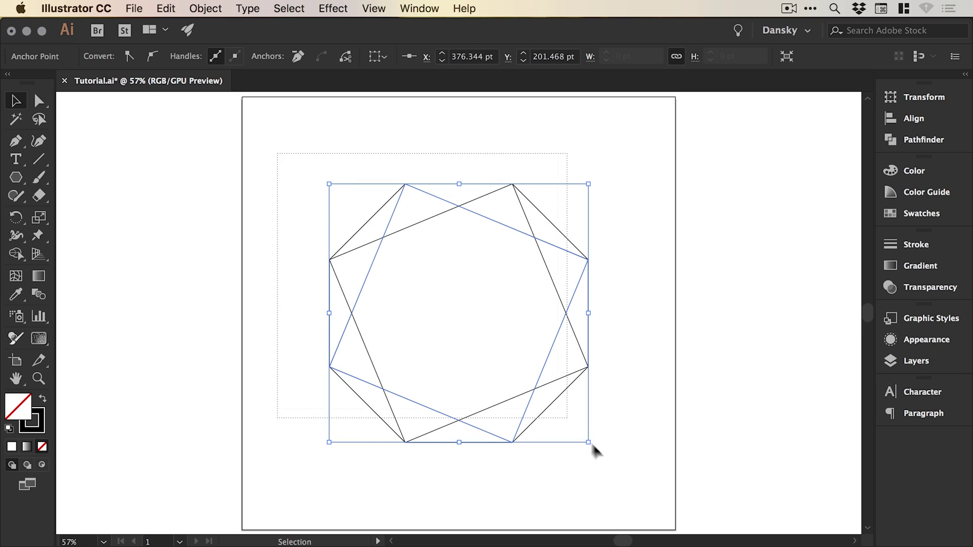
{"action": "left_click_drag", "start_coordinate": [628, 481], "coordinate": [629, 482]}
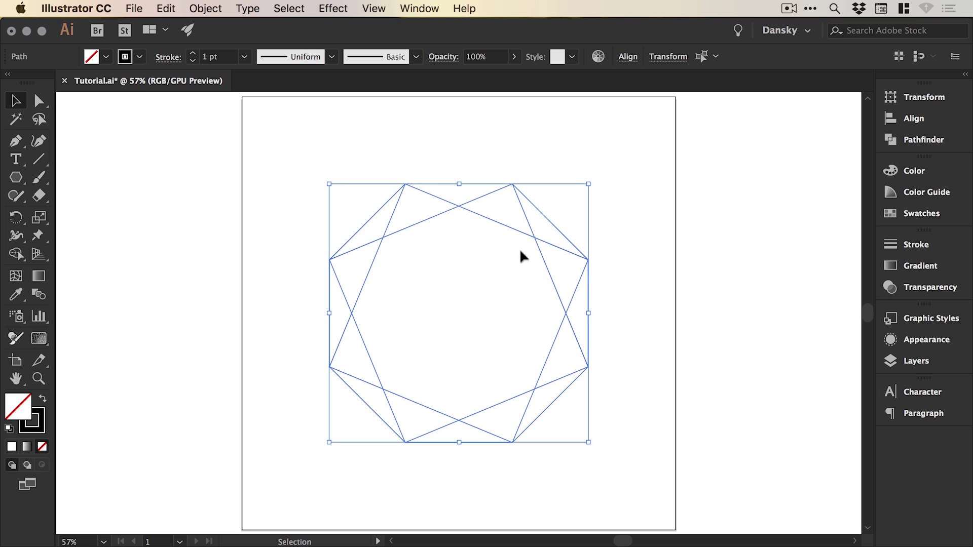
{"action": "left_click", "coordinate": [907, 245]}
{"action": "left_click", "coordinate": [754, 258]}
{"action": "left_click", "coordinate": [754, 257]}
{"action": "left_click", "coordinate": [754, 257]}
{"action": "left_click", "coordinate": [754, 258]}
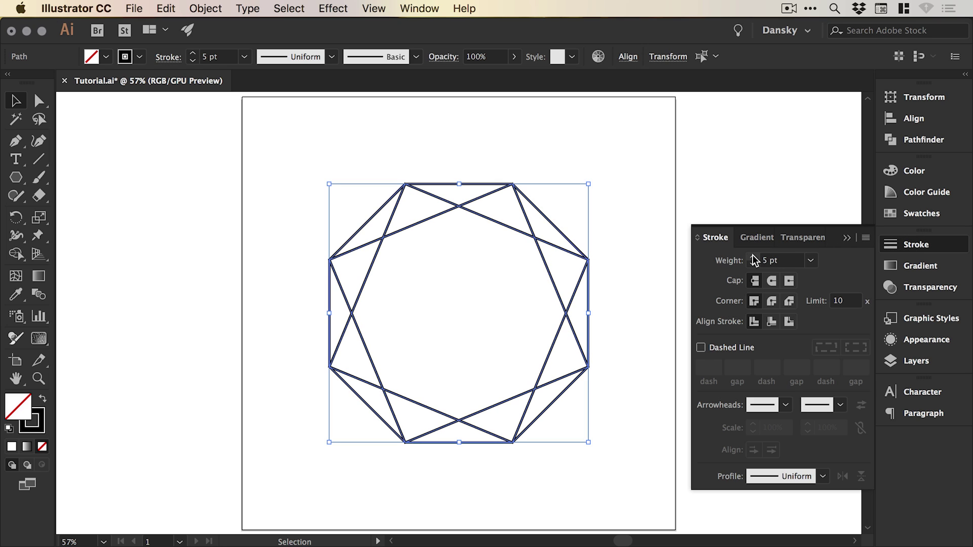
{"action": "left_click", "coordinate": [754, 257]}
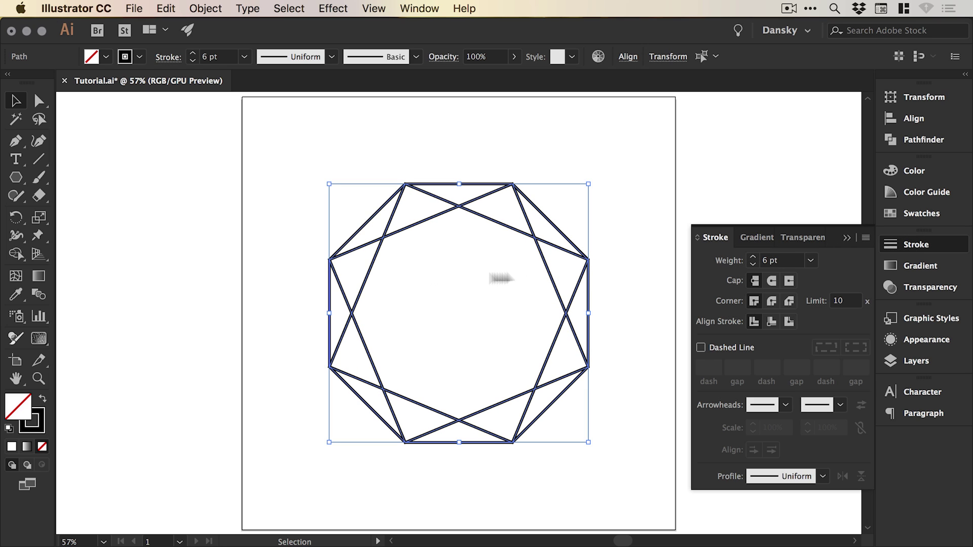
Set the stroke Corner to Round Join, then reselect the whole octagram.
{"action": "key", "text": "z"}
{"action": "left_click_drag", "start_coordinate": [328, 256], "coordinate": [421, 282]}
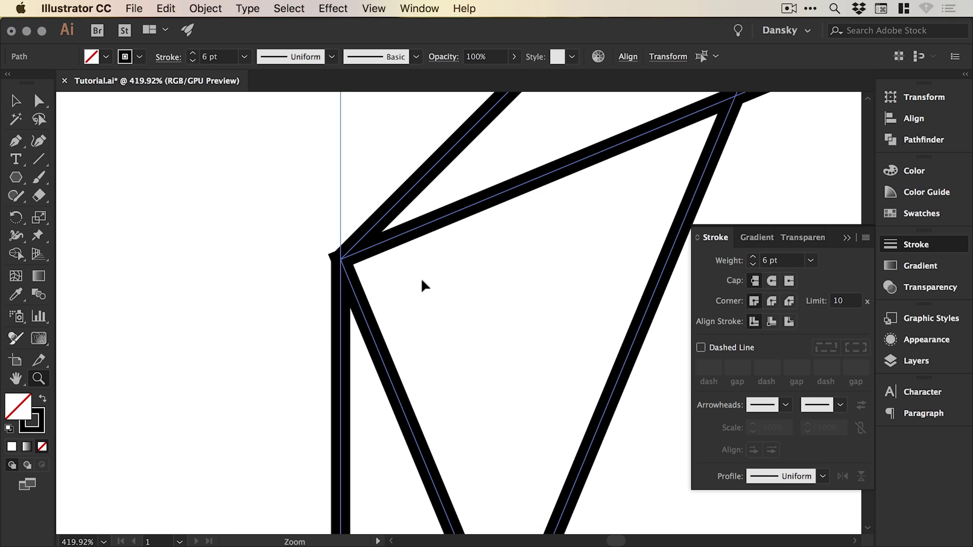
{"action": "key", "text": "v"}
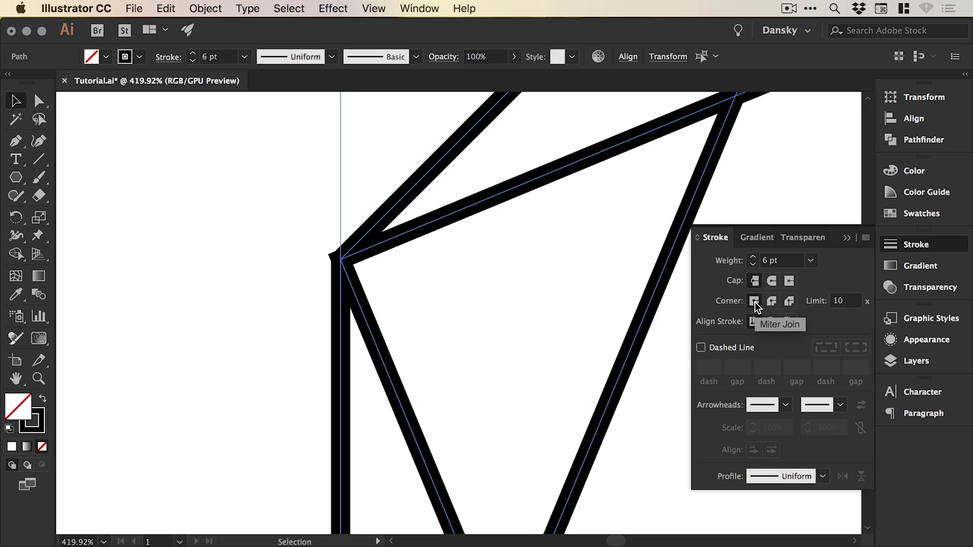
{"action": "left_click", "coordinate": [770, 301]}
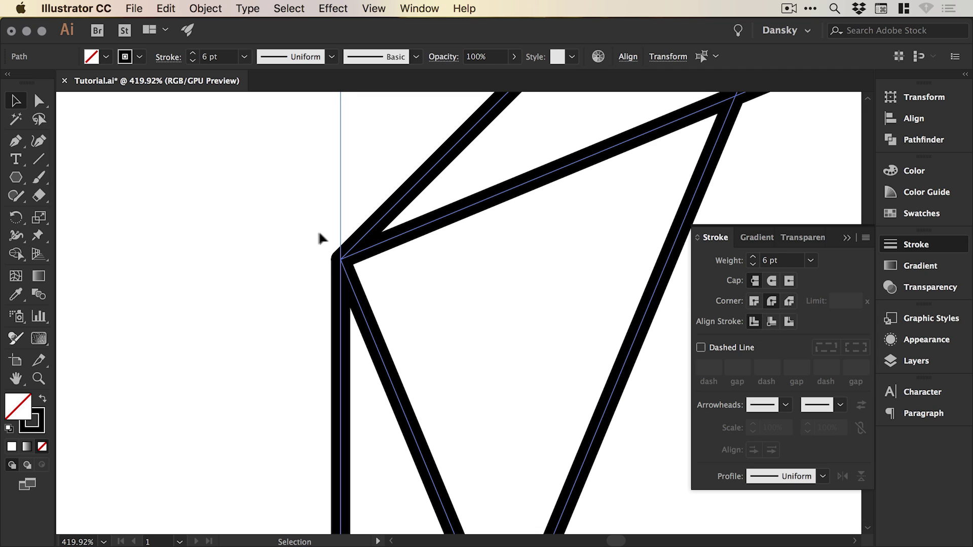
{"action": "left_click", "coordinate": [906, 247]}
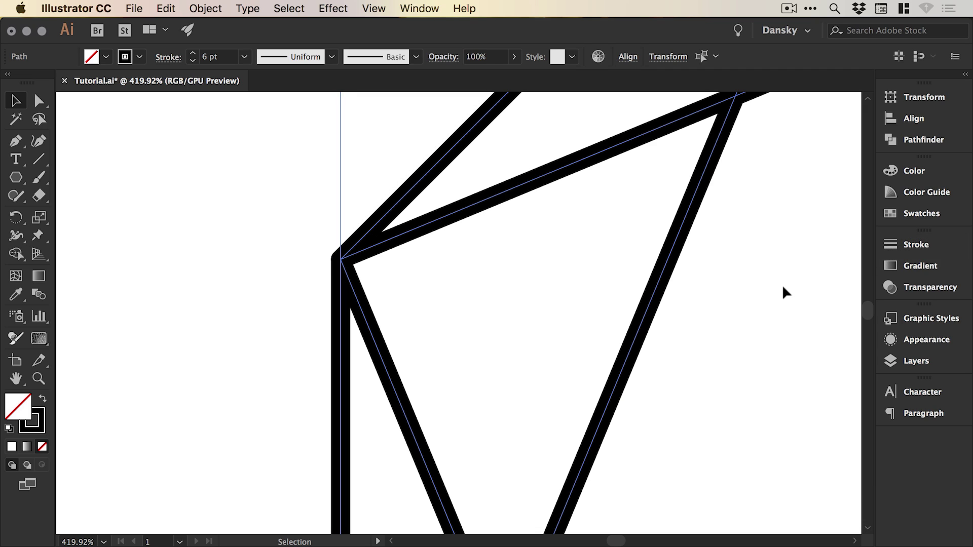
{"action": "key", "text": "super+0"}
{"action": "mouse_move", "coordinate": [274, 152]}
{"action": "left_mouse_down"}
{"action": "mouse_move", "coordinate": [463, 334]}
{"action": "mouse_move", "coordinate": [655, 495]}
{"action": "left_mouse_up"}
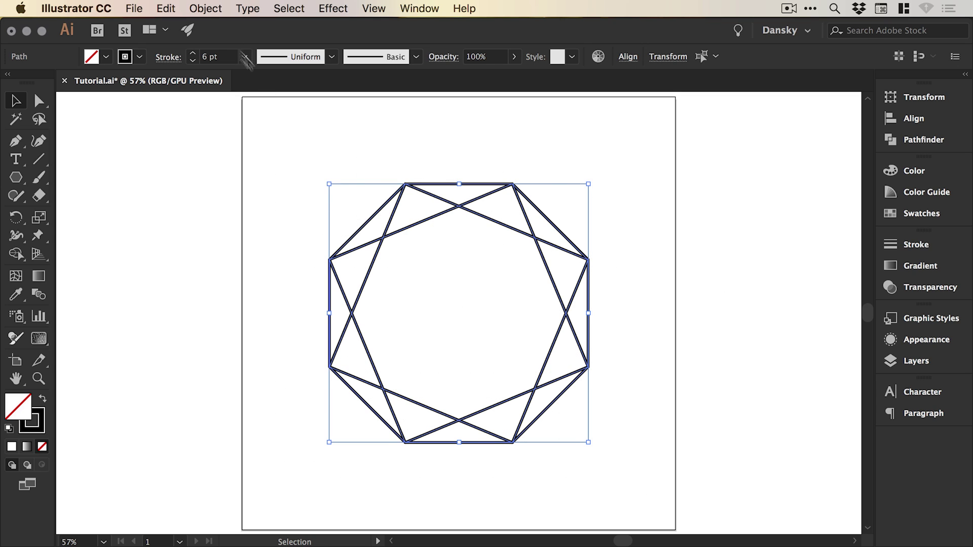
Group the octagon and both squares, then undo a trial move of the group.
{"action": "left_click", "coordinate": [205, 8]}
{"action": "left_click", "coordinate": [213, 62]}
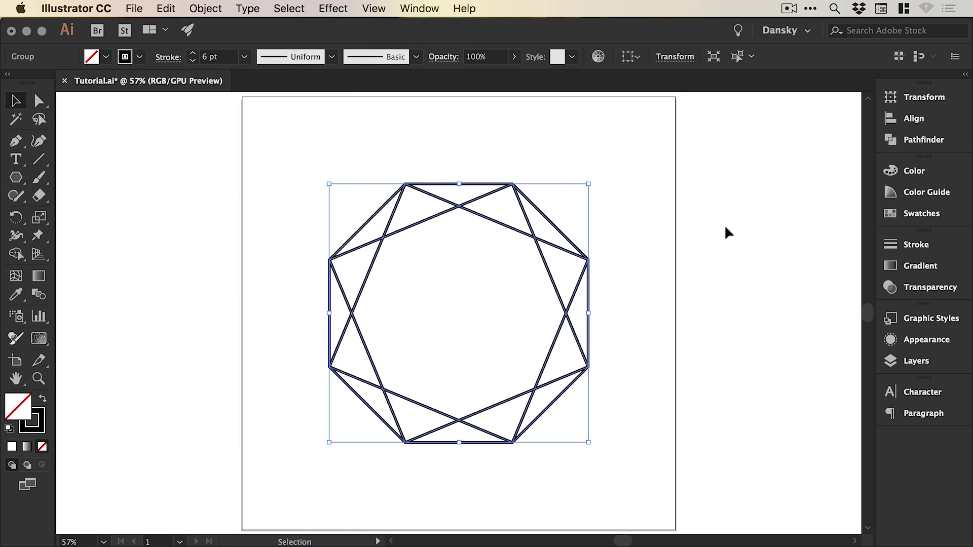
{"action": "left_click", "coordinate": [728, 233]}
{"action": "left_click_drag", "start_coordinate": [590, 260], "coordinate": [677, 261]}
{"action": "key", "text": "super+z"}
Paste a copy of the group in place, rotate it, then undo the copy.
{"action": "left_click", "coordinate": [166, 8]}
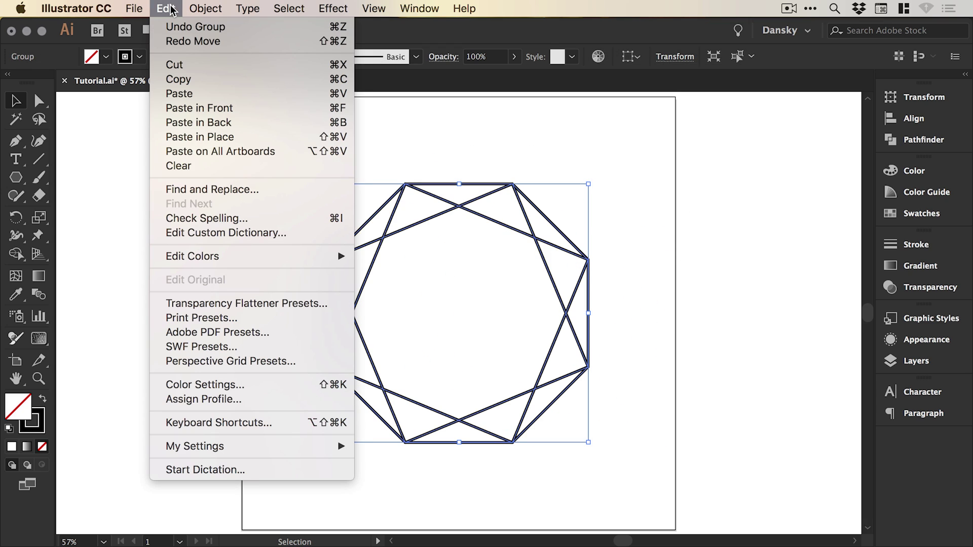
{"action": "left_click", "coordinate": [167, 80]}
{"action": "left_click", "coordinate": [166, 8]}
{"action": "left_click", "coordinate": [180, 141]}
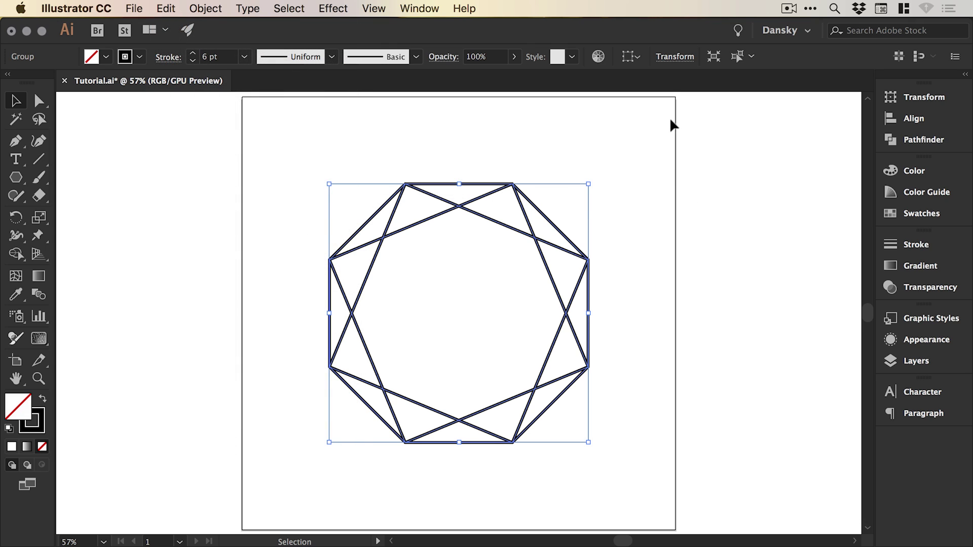
{"action": "left_click_drag", "start_coordinate": [596, 179], "coordinate": [625, 244]}
{"action": "left_click", "coordinate": [643, 198]}
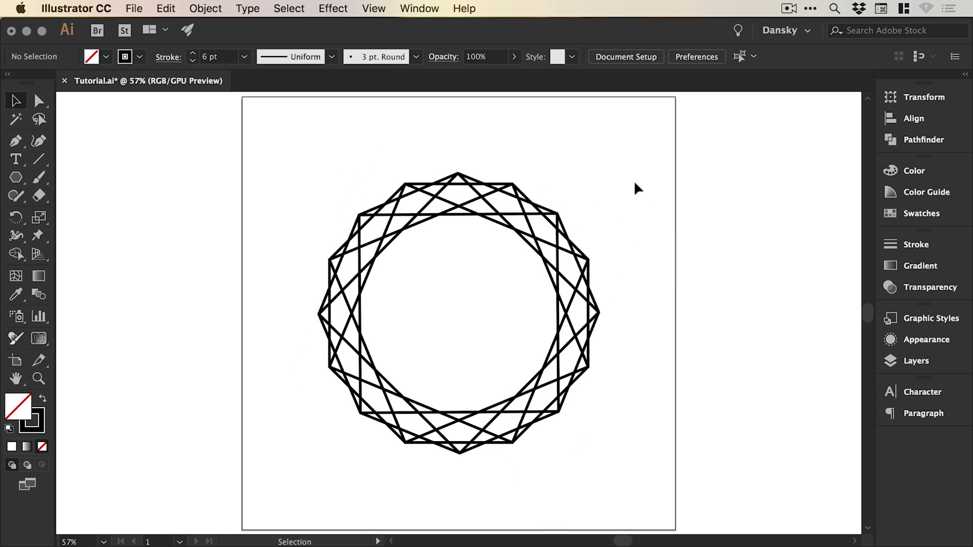
{"action": "key", "text": "super+z"}
{"action": "key", "text": "super+z"}
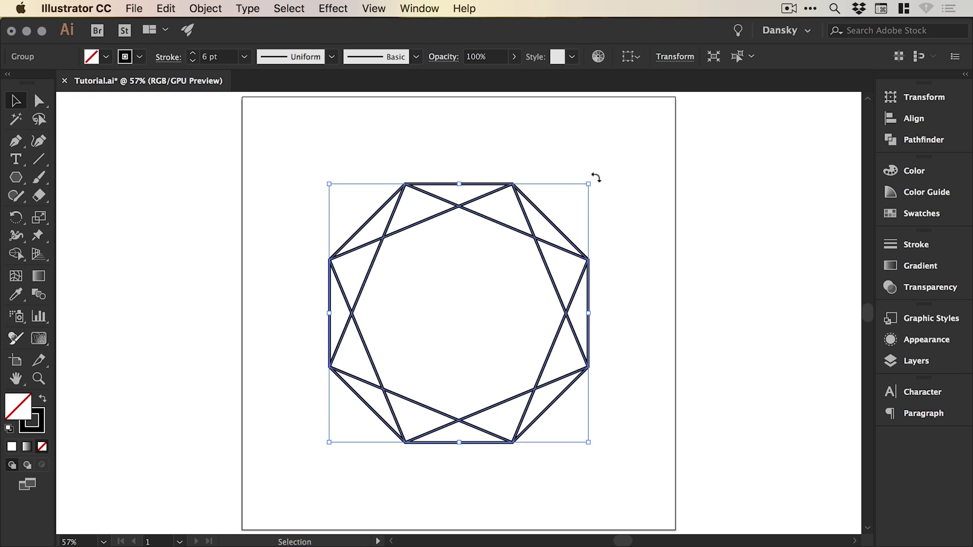
Try rotating the octagram group twice, undoing each rotation.
{"action": "left_click_drag", "start_coordinate": [595, 176], "coordinate": [404, 181]}
{"action": "key", "text": "super+z"}
{"action": "left_click_drag", "start_coordinate": [591, 181], "coordinate": [625, 246]}
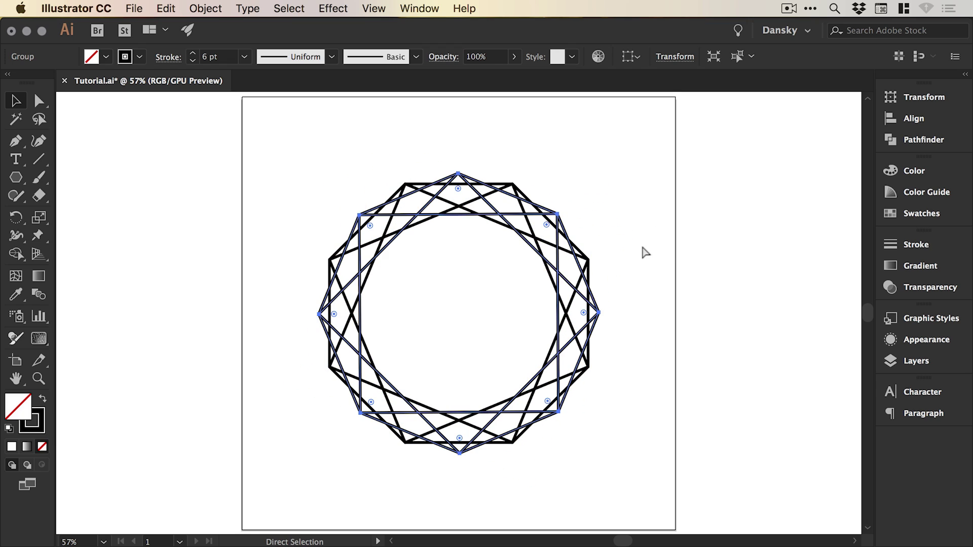
{"action": "key", "text": "super+z"}
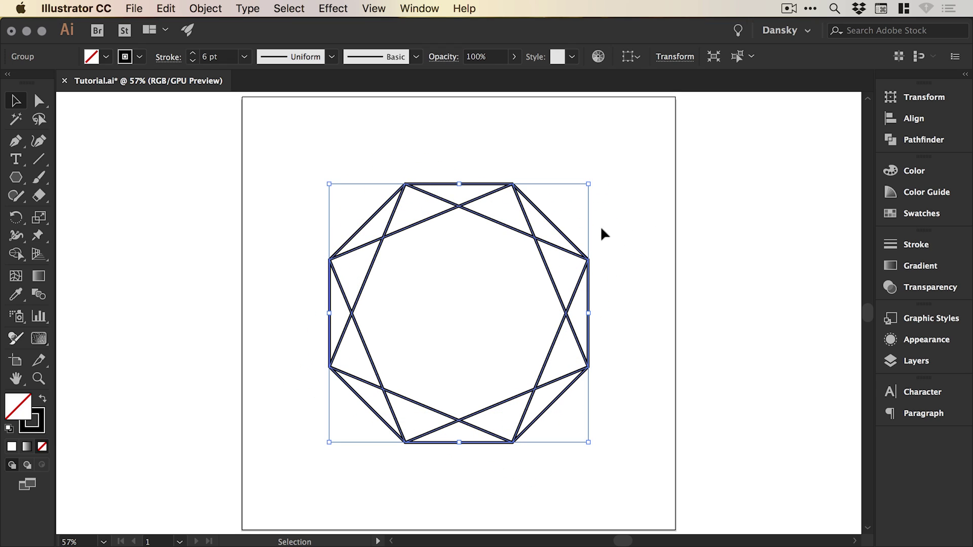
{"action": "left_click", "coordinate": [949, 9]}
{"action": "left_click", "coordinate": [765, 373]}
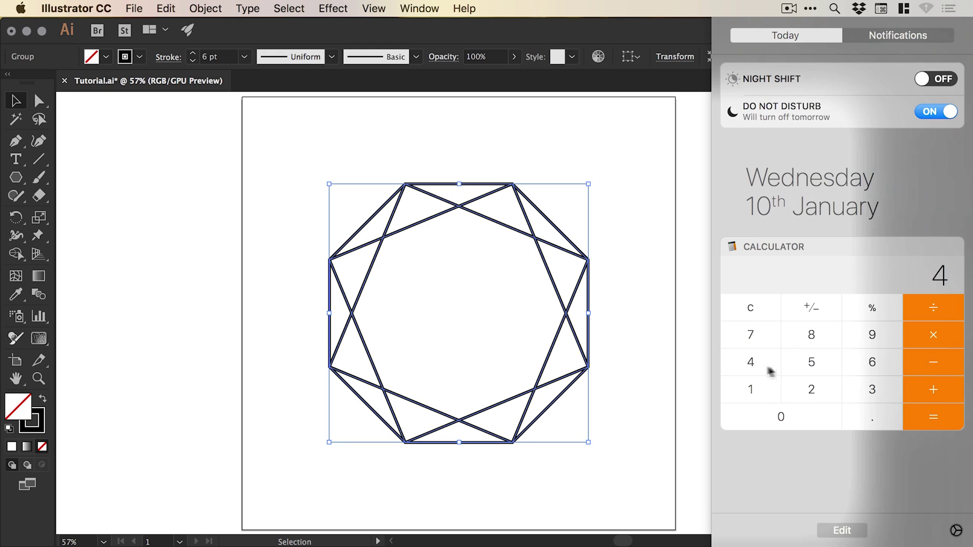
{"action": "left_click", "coordinate": [806, 371]}
{"action": "left_click", "coordinate": [929, 315]}
{"action": "left_click", "coordinate": [813, 391]}
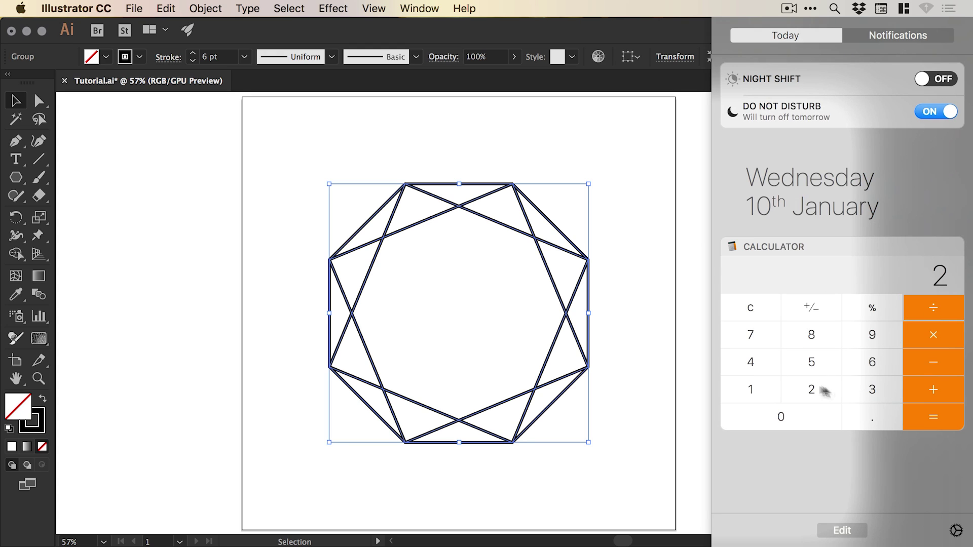
{"action": "left_click", "coordinate": [917, 420]}
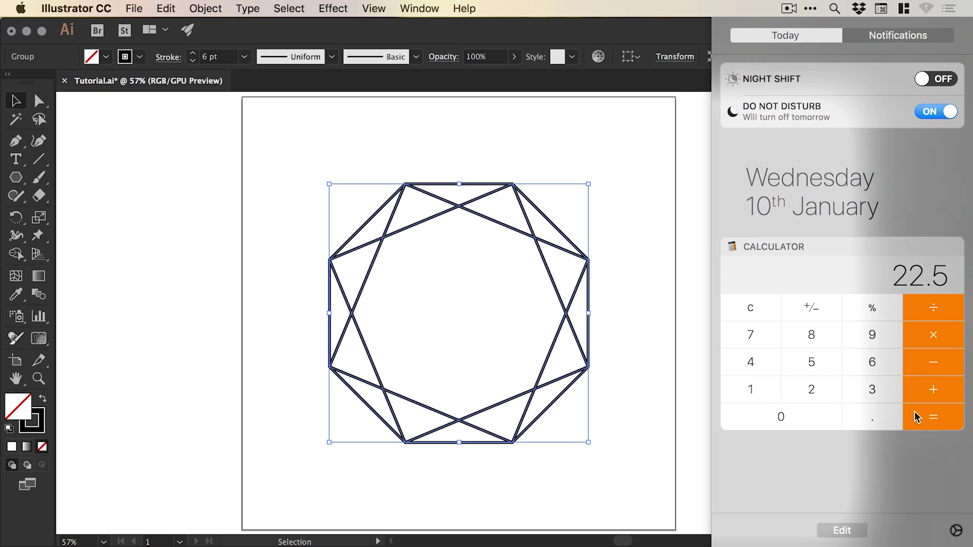
{"action": "left_click", "coordinate": [750, 316]}
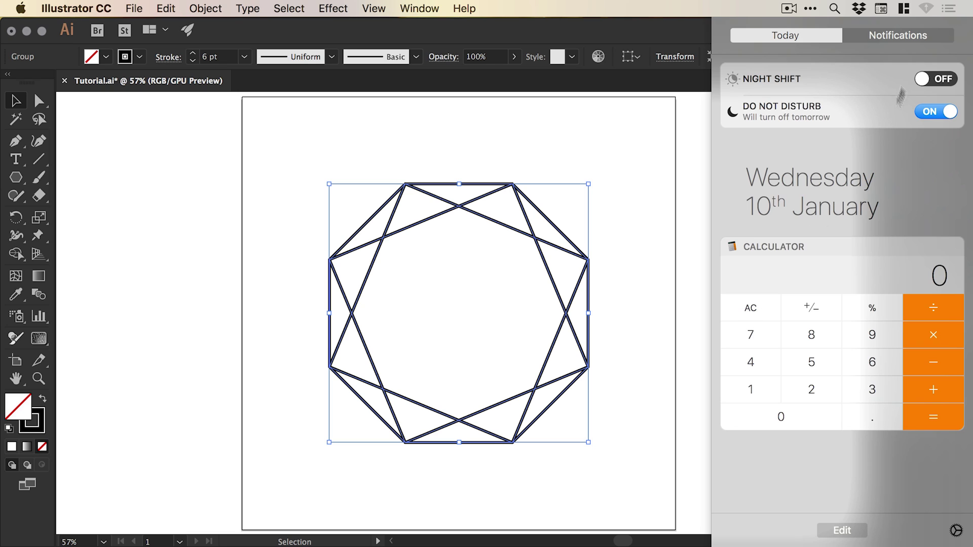
{"action": "left_click", "coordinate": [948, 8]}
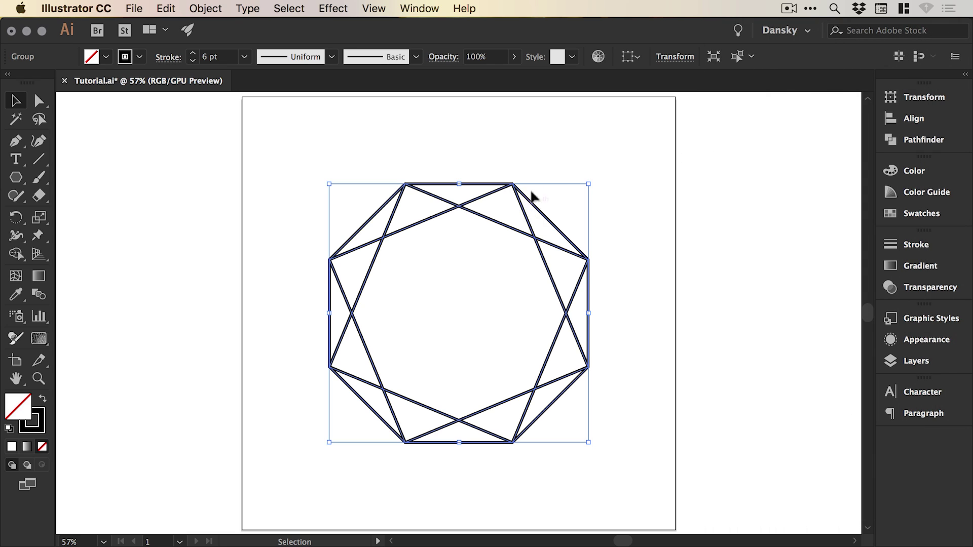
Rotate a copy of the octagram group by +22.5° from the Transform panel.
{"action": "left_click", "coordinate": [681, 57]}
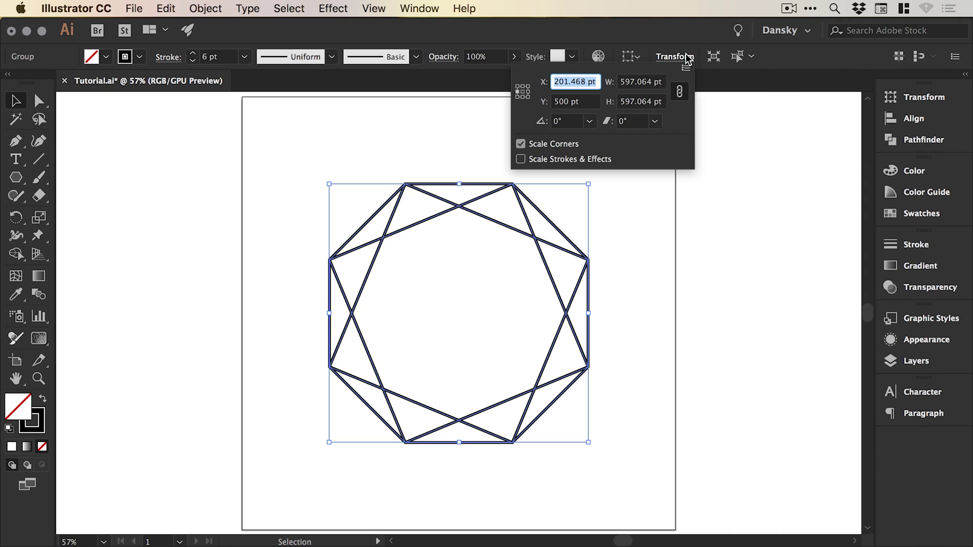
{"action": "left_click", "coordinate": [923, 97]}
{"action": "left_click", "coordinate": [923, 97]}
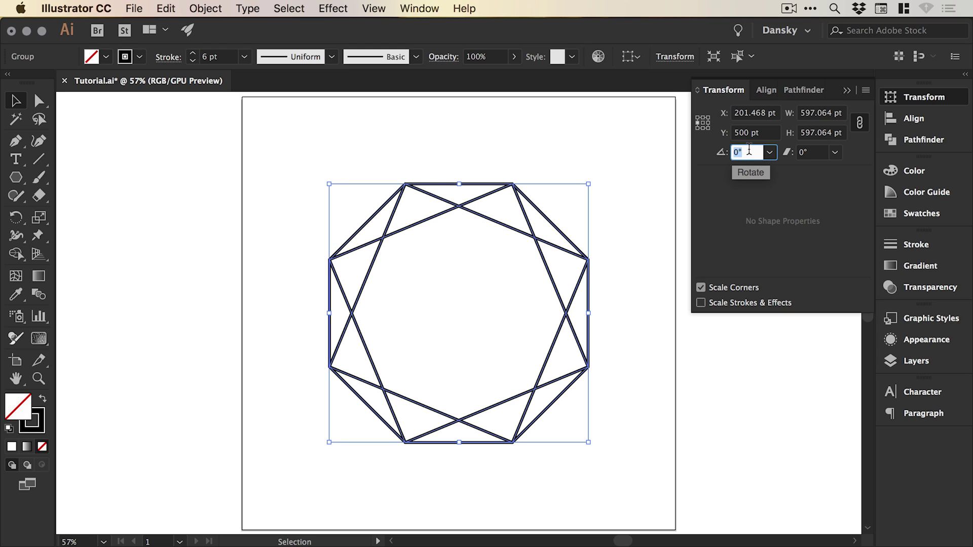
{"action": "type", "text": "+22.5"}
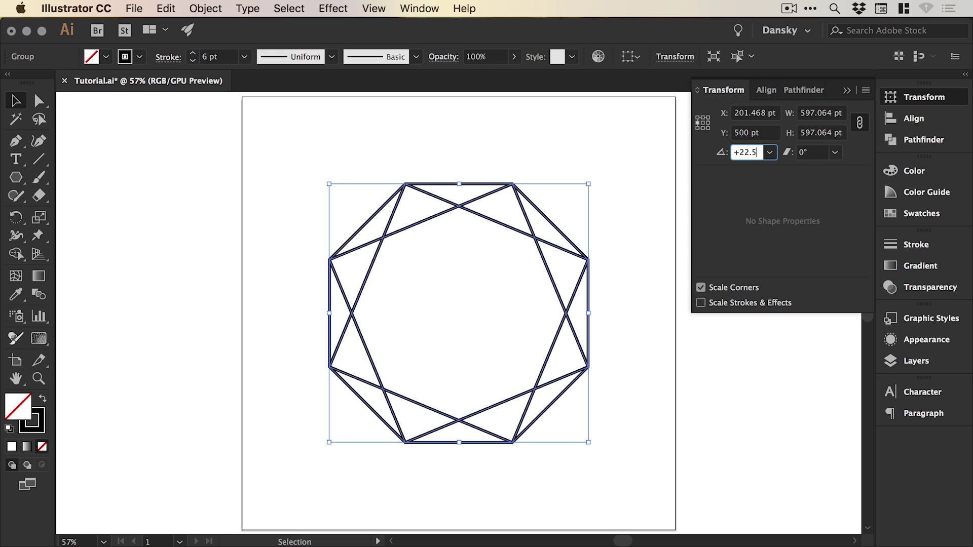
{"action": "key", "text": "alt+Return"}
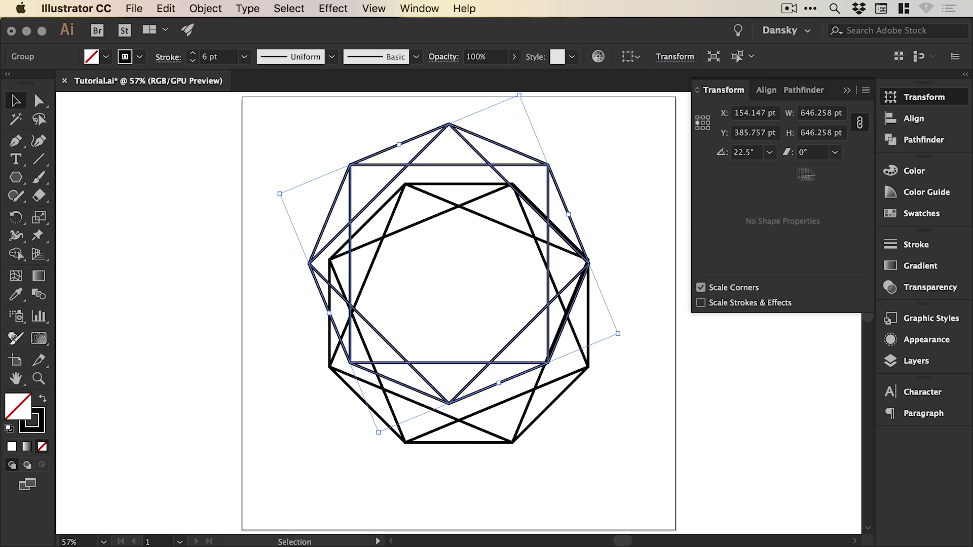
{"action": "left_click", "coordinate": [908, 104]}
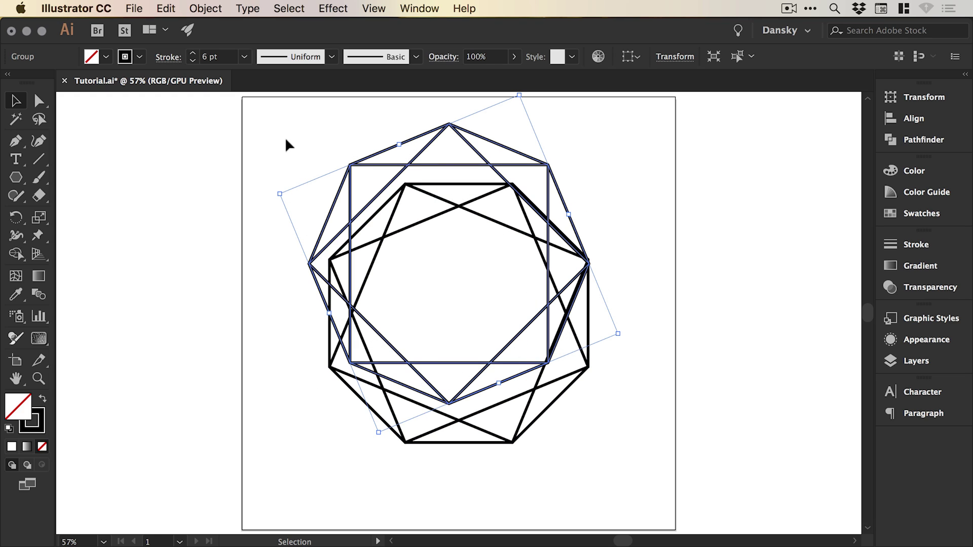
Align both octagram groups horizontally and vertically centred, then move them to the artboard centre.
{"action": "left_click_drag", "start_coordinate": [278, 136], "coordinate": [625, 483]}
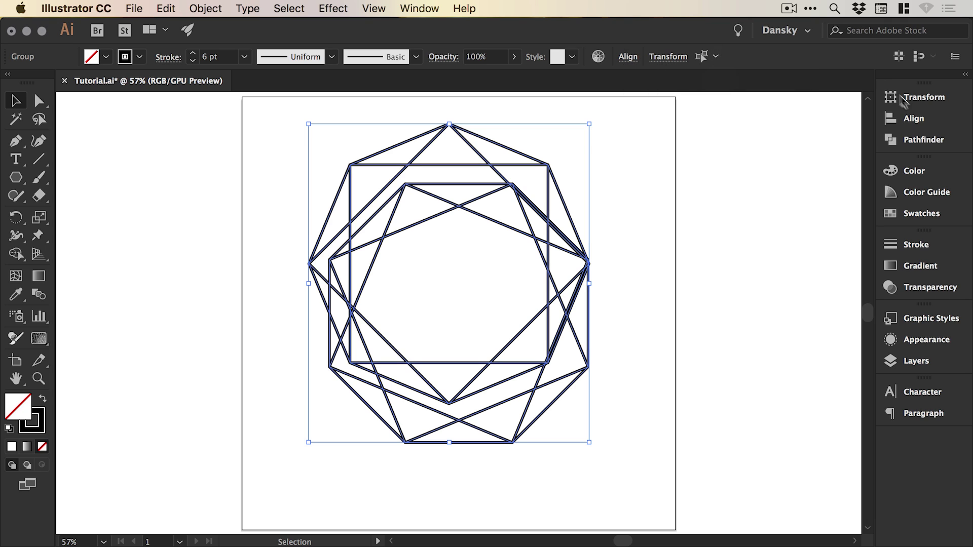
{"action": "left_click", "coordinate": [909, 118]}
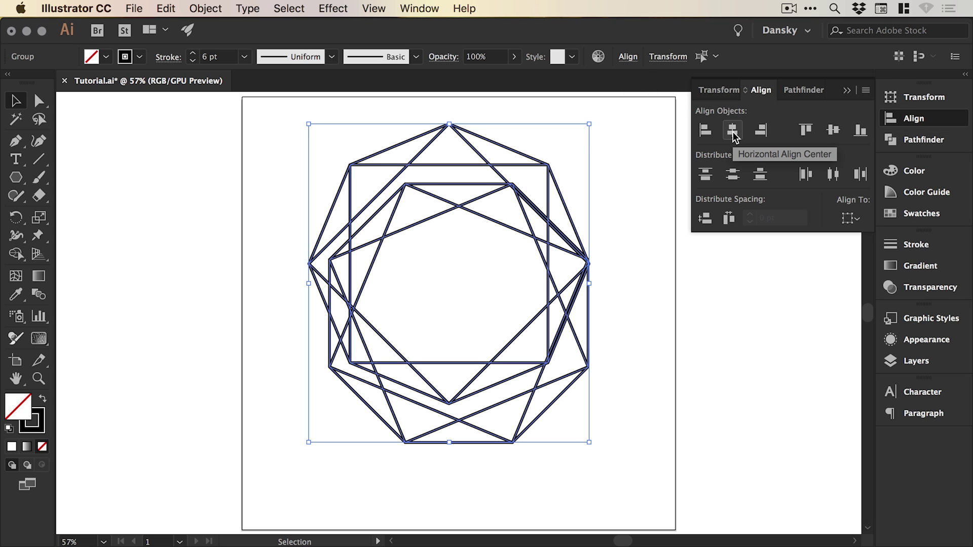
{"action": "left_click", "coordinate": [733, 131]}
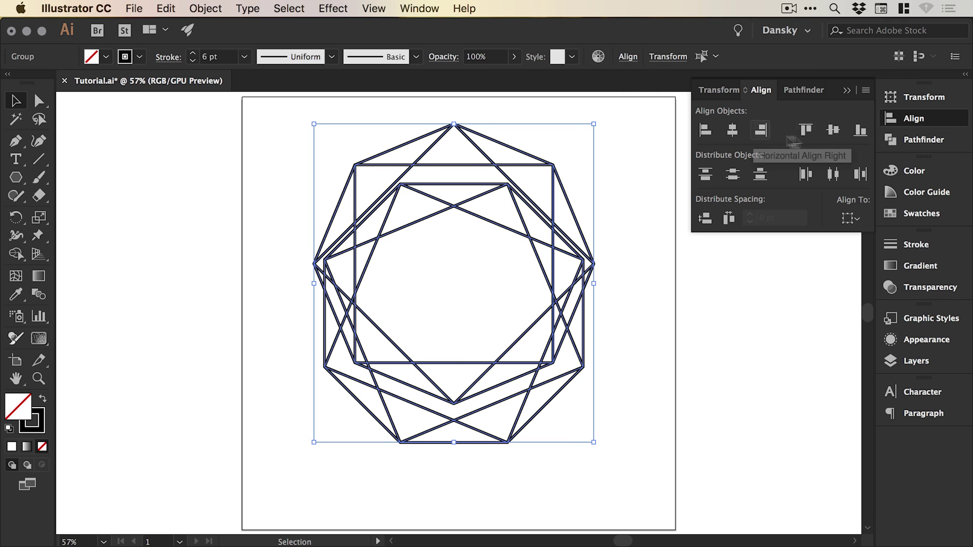
{"action": "left_click", "coordinate": [832, 130]}
{"action": "left_click", "coordinate": [905, 122]}
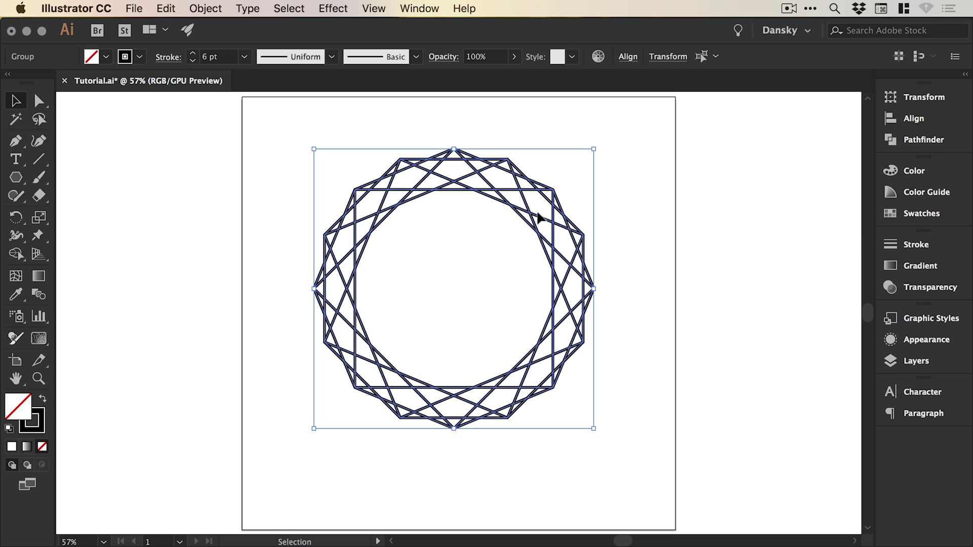
{"action": "left_click_drag", "start_coordinate": [538, 217], "coordinate": [548, 247]}
{"action": "left_click", "coordinate": [674, 259]}
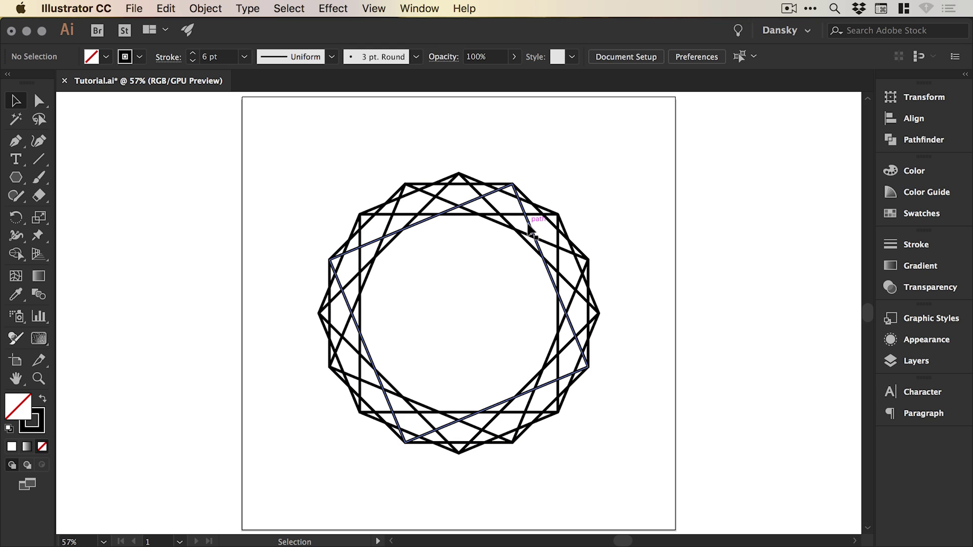
Set one octagram group's stroke colour to red f22f4b in the Color Picker.
{"action": "left_click", "coordinate": [529, 231]}
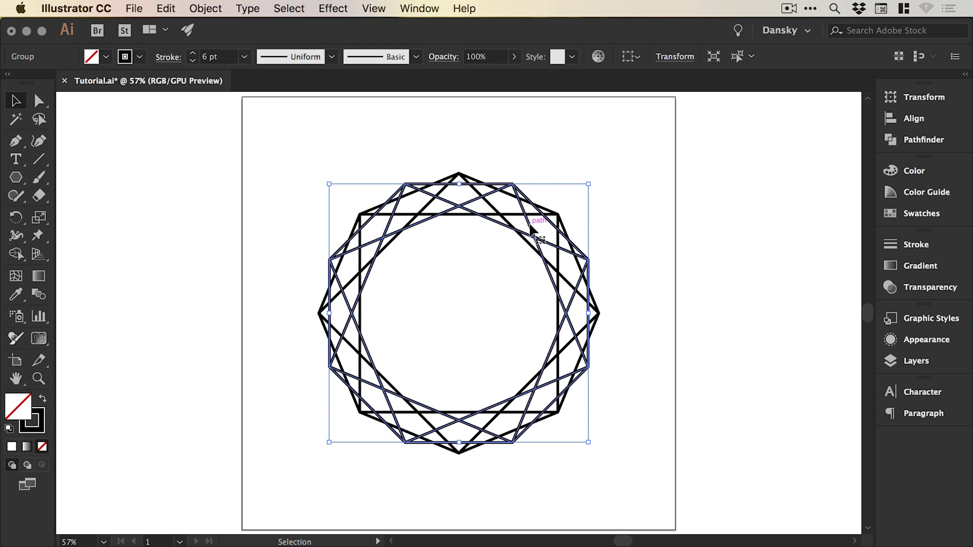
{"action": "double_click", "coordinate": [44, 421]}
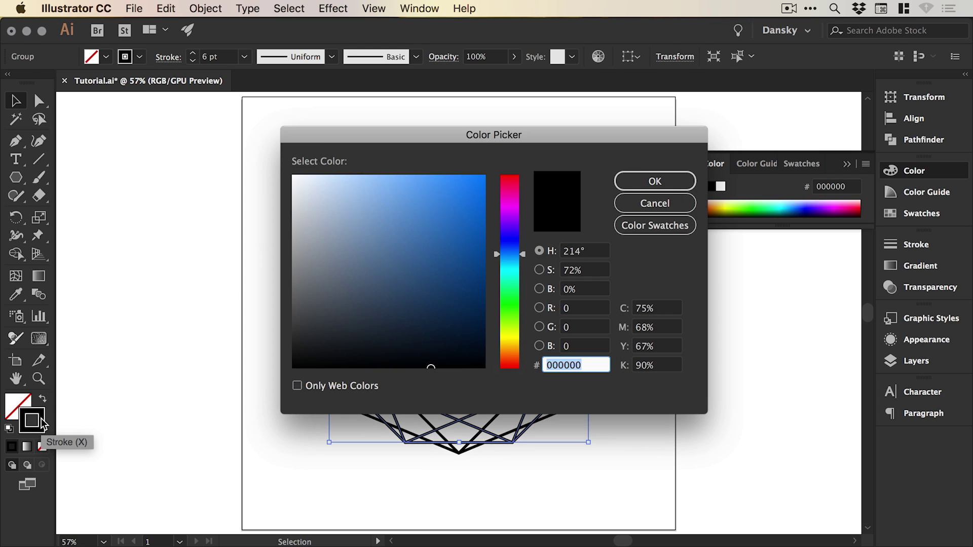
{"action": "left_click", "coordinate": [510, 180]}
{"action": "left_click_drag", "start_coordinate": [454, 187], "coordinate": [449, 183]}
{"action": "left_click", "coordinate": [655, 180]}
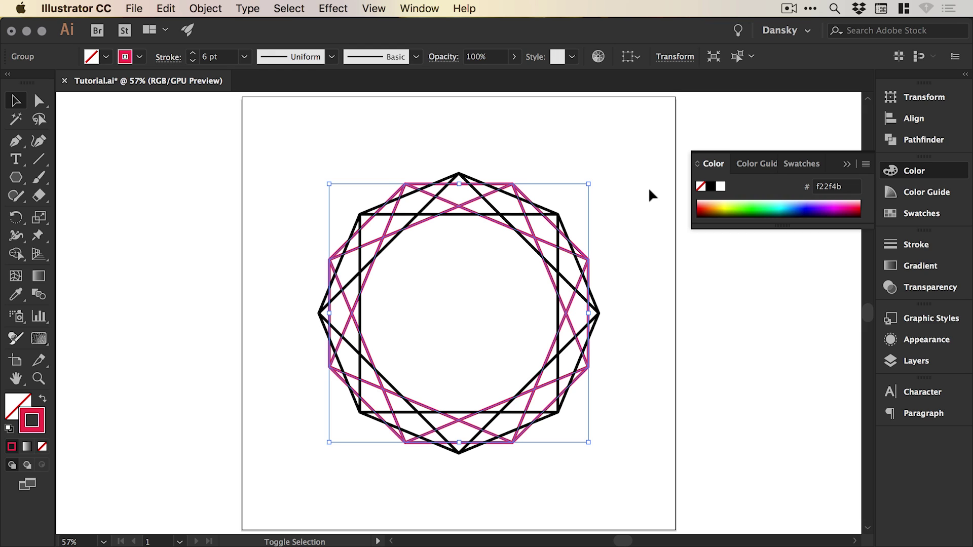
Give the remaining black octagram a blue 3e9eed stroke.
{"action": "key", "text": "shift+Left"}
{"action": "key", "text": "shift+Left"}
{"action": "key", "text": "shift+Left"}
{"action": "key", "text": "shift+Left"}
{"action": "key", "text": "shift+Left"}
{"action": "key", "text": "shift+Left"}
{"action": "key", "text": "shift+Left"}
{"action": "key", "text": "shift+Left"}
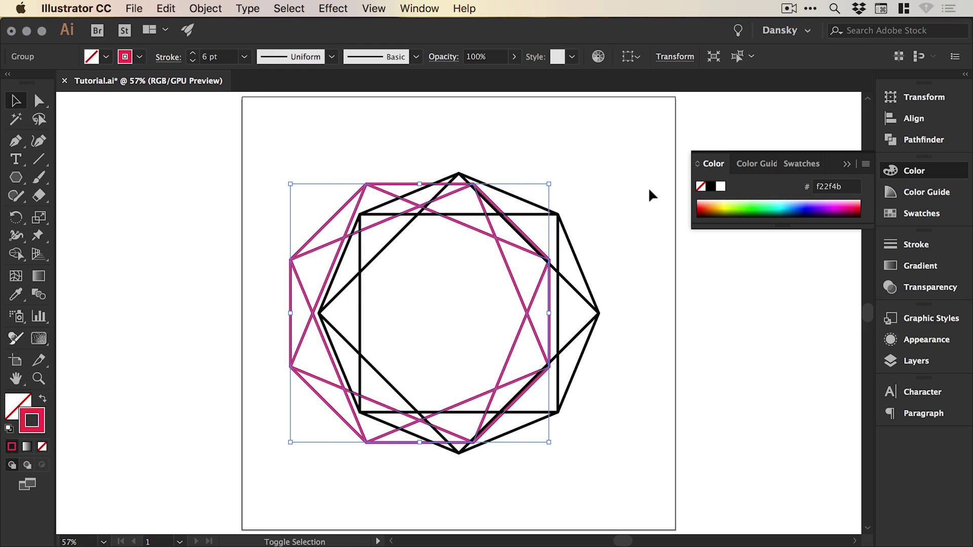
{"action": "key", "text": "shift+Right"}
{"action": "key", "text": "shift+Right"}
{"action": "key", "text": "shift+Right"}
{"action": "key", "text": "shift+Right"}
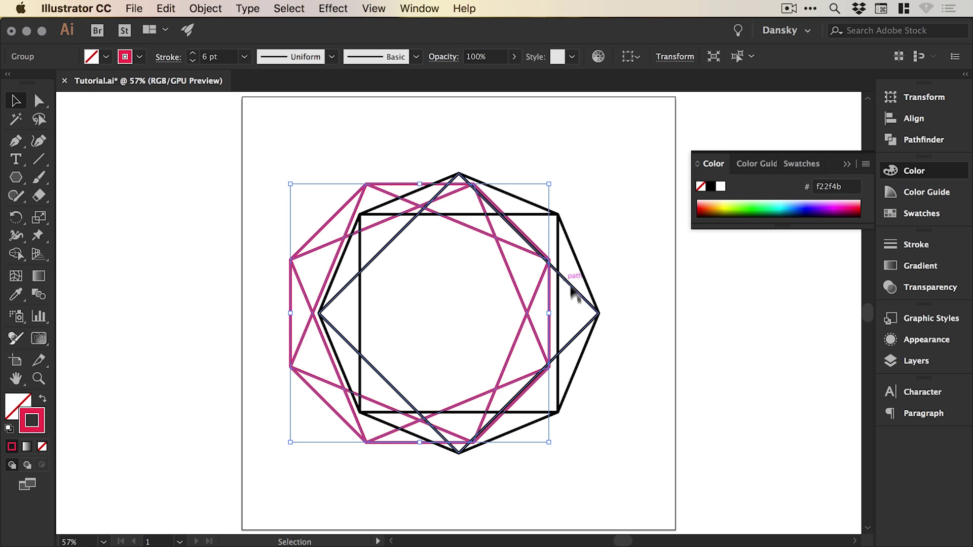
{"action": "left_click", "coordinate": [590, 323]}
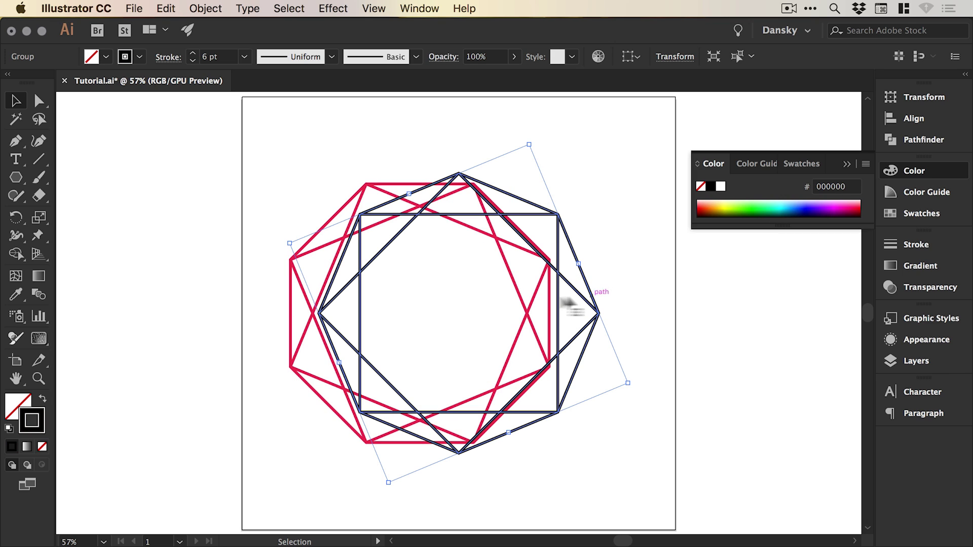
{"action": "double_click", "coordinate": [41, 430]}
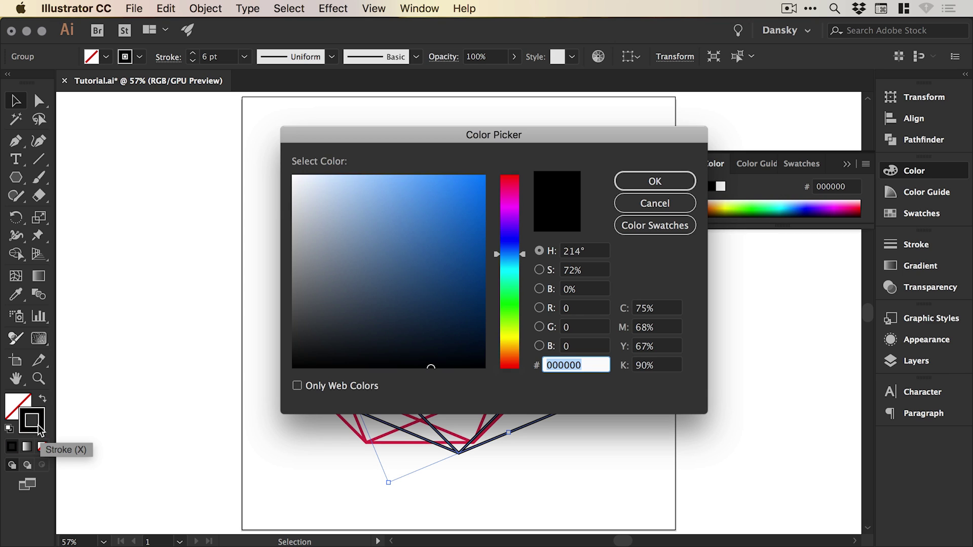
{"action": "left_click", "coordinate": [509, 256]}
{"action": "left_click", "coordinate": [448, 202]}
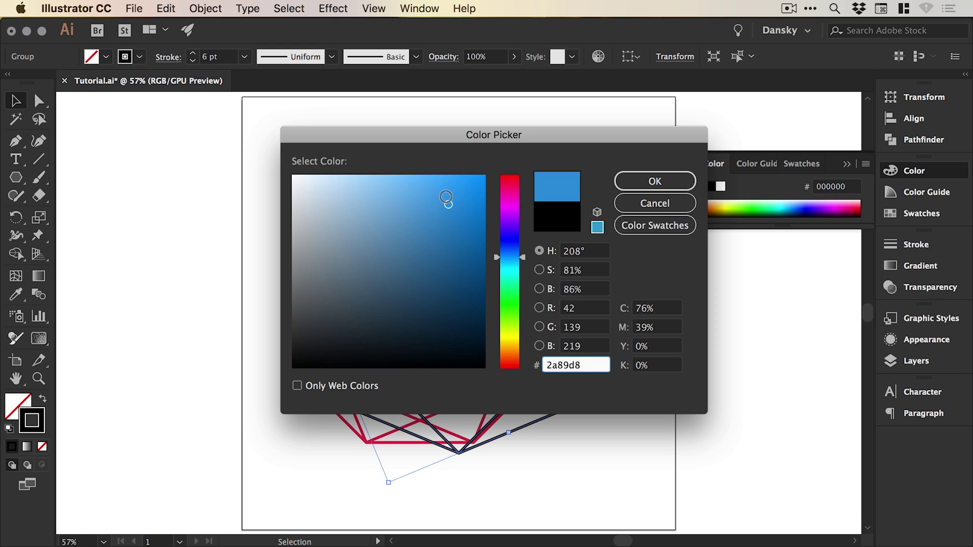
{"action": "left_click_drag", "start_coordinate": [446, 199], "coordinate": [434, 188]}
{"action": "left_click", "coordinate": [630, 182]}
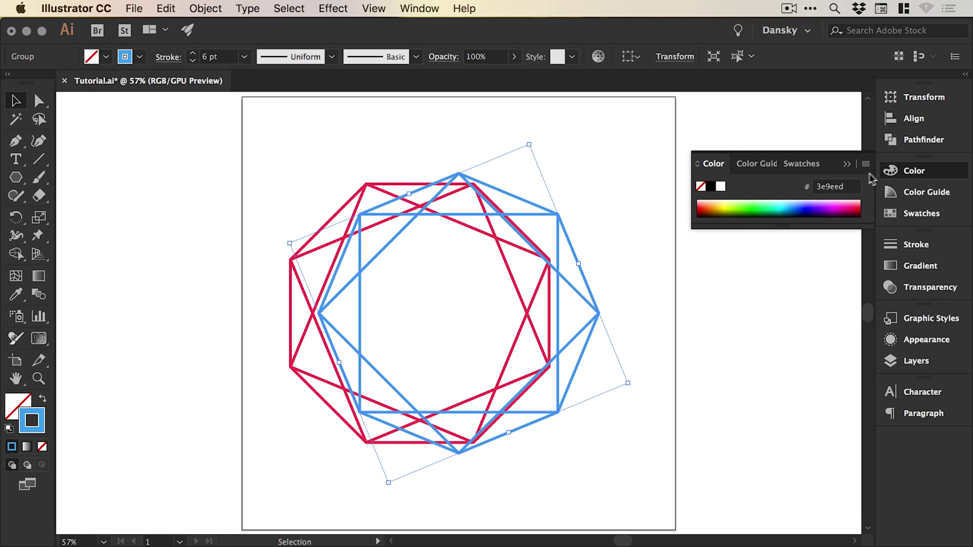
{"action": "left_click", "coordinate": [898, 172]}
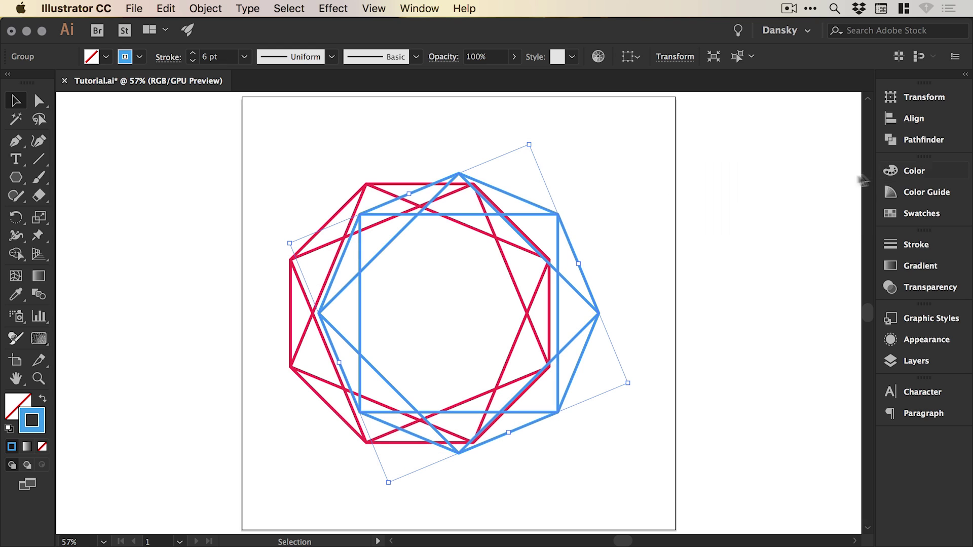
Re-centre the red octagram on the blue one and deselect everything.
{"action": "left_click", "coordinate": [365, 189]}
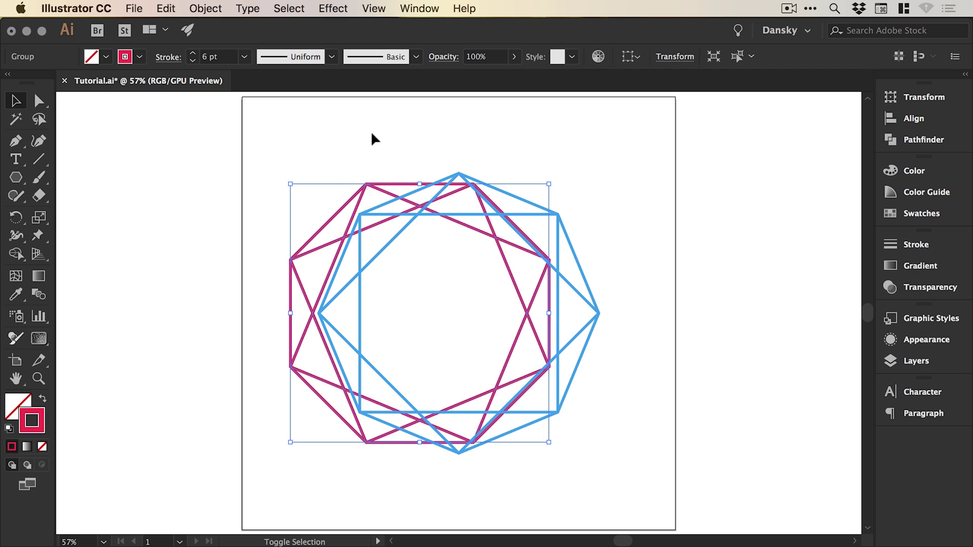
{"action": "key", "text": "super+z"}
{"action": "left_click", "coordinate": [653, 236]}
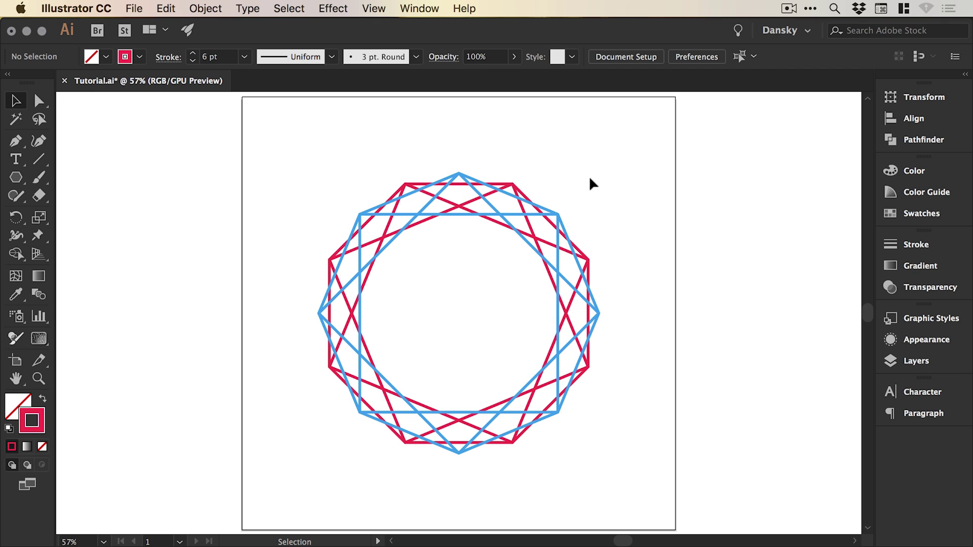
Select the red and blue octagrams and set their Transparency blend mode to Multiply.
{"action": "left_click", "coordinate": [535, 215]}
{"action": "key", "text": "super+z"}
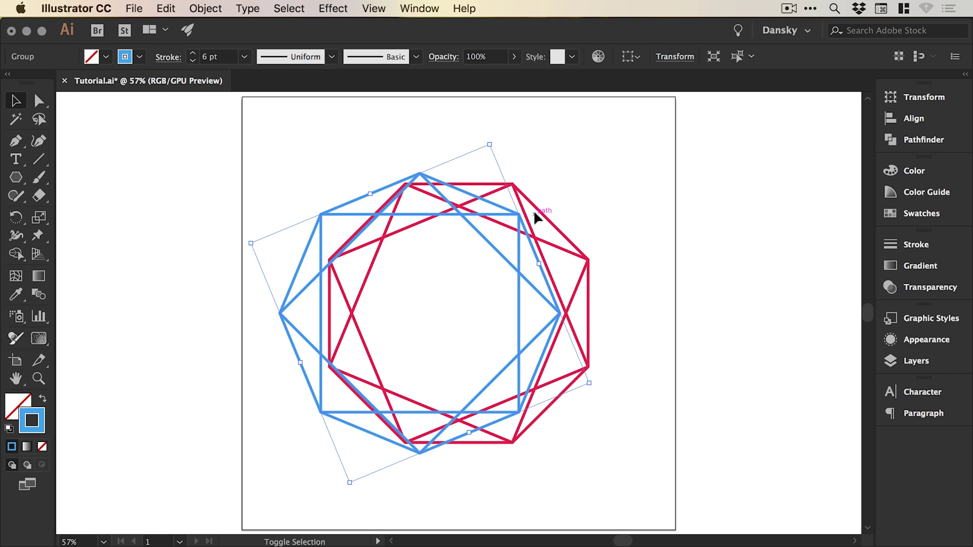
{"action": "key", "text": "super+shift+z"}
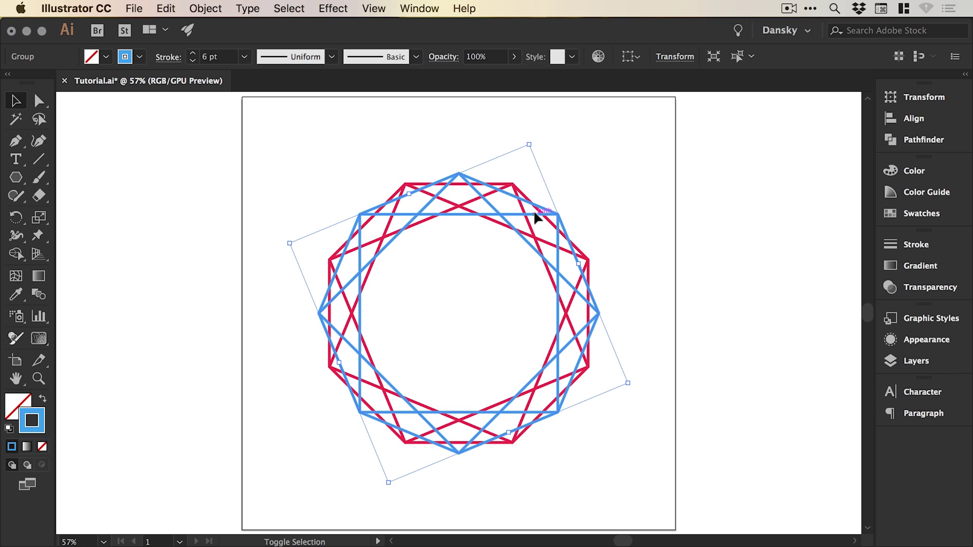
{"action": "mouse_move", "coordinate": [603, 194]}
{"action": "left_mouse_down"}
{"action": "mouse_move", "coordinate": [592, 254]}
{"action": "mouse_move", "coordinate": [365, 393]}
{"action": "mouse_move", "coordinate": [384, 343]}
{"action": "left_mouse_up"}
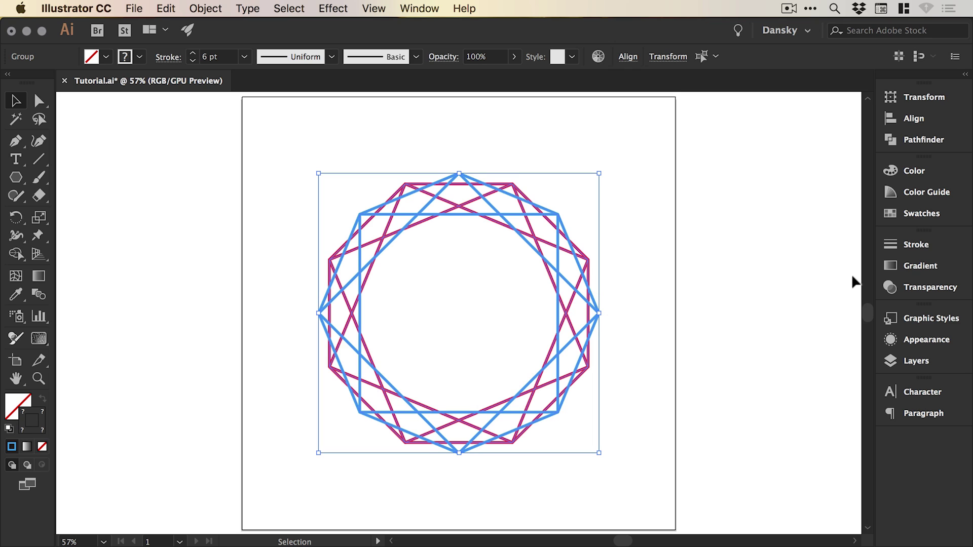
{"action": "left_click", "coordinate": [906, 286]}
{"action": "left_click", "coordinate": [727, 259]}
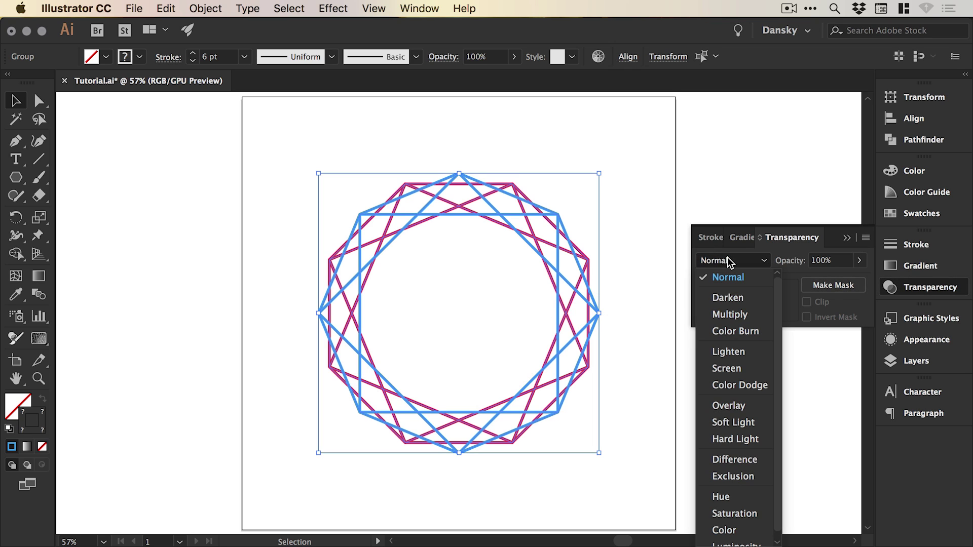
{"action": "left_click", "coordinate": [731, 310]}
{"action": "left_click", "coordinate": [923, 285]}
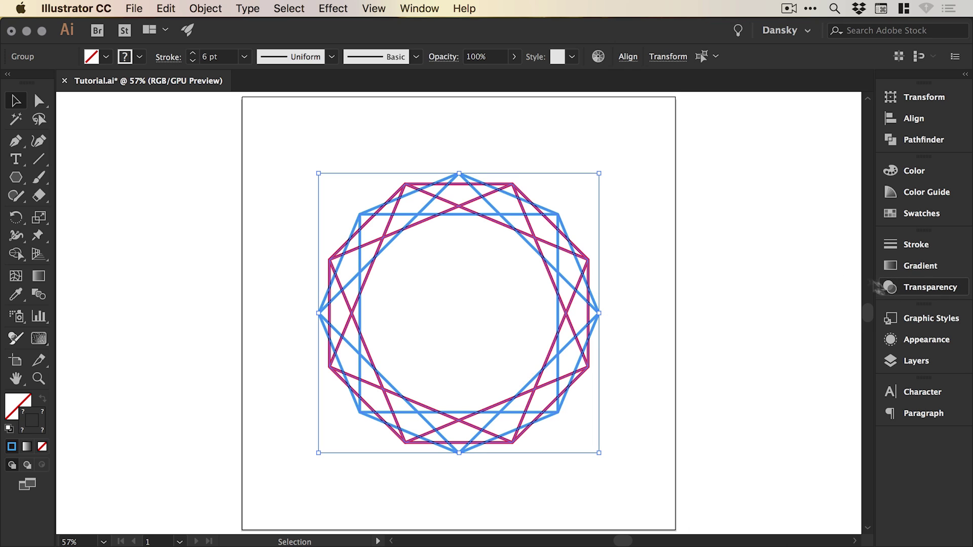
{"action": "left_click", "coordinate": [775, 302]}
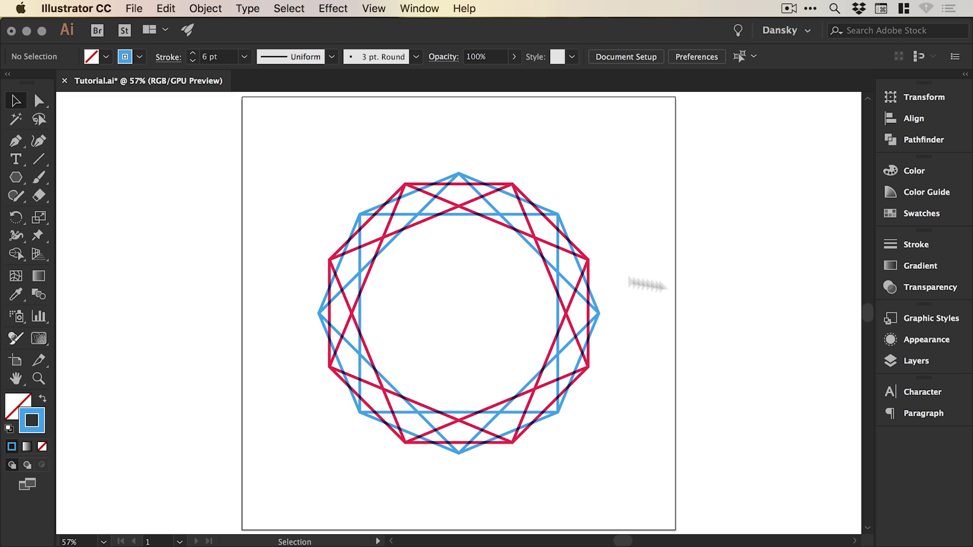
Give all corner points of the red and blue octagrams a 58 pt rounded radius, then deselect.
{"action": "left_click_drag", "start_coordinate": [277, 147], "coordinate": [644, 485]}
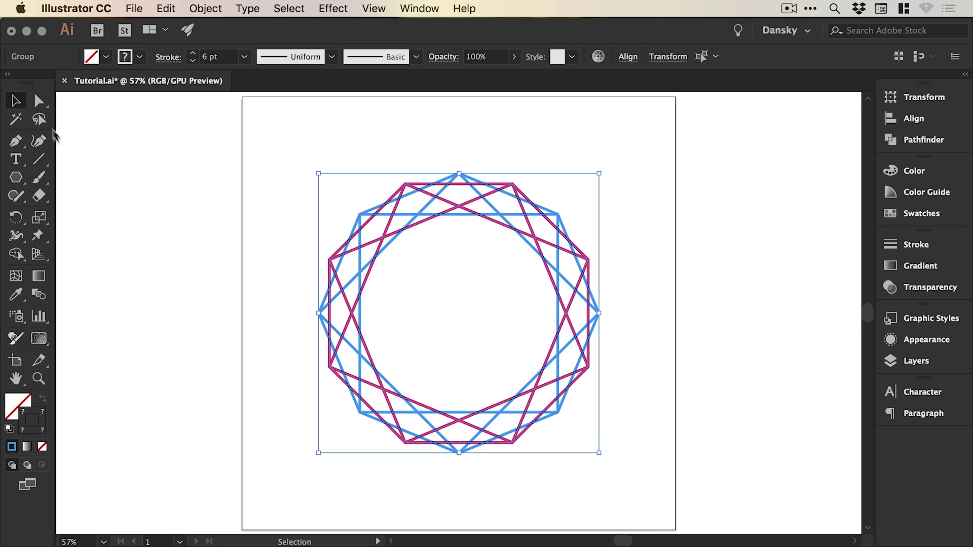
{"action": "left_click", "coordinate": [40, 102]}
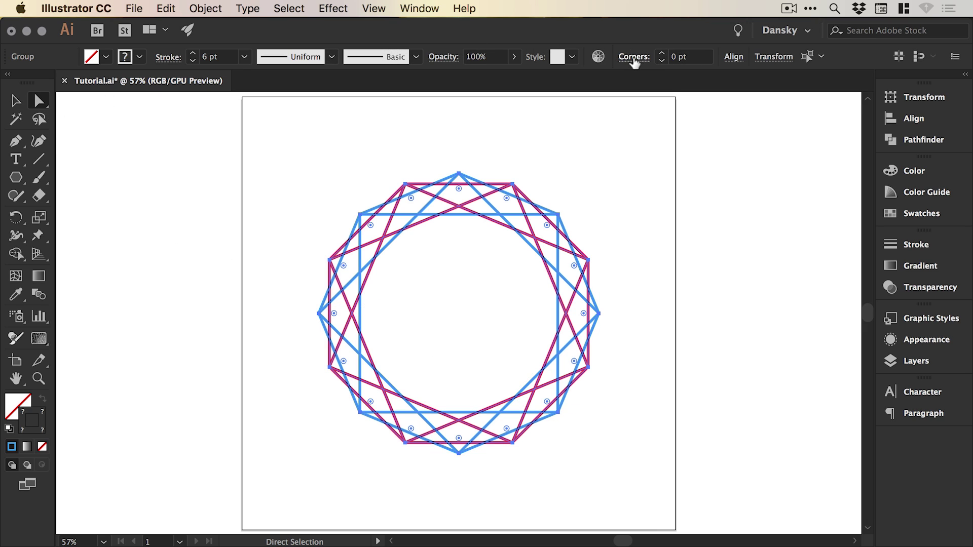
{"action": "left_click", "coordinate": [661, 52]}
{"action": "left_click_drag", "start_coordinate": [661, 51], "coordinate": [663, 54]}
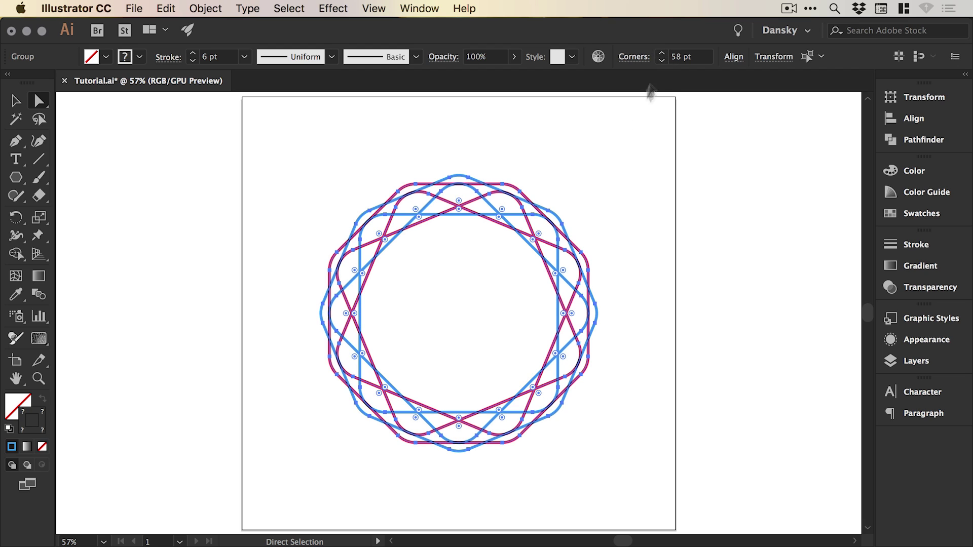
{"action": "left_click", "coordinate": [615, 157]}
{"action": "key", "text": "v"}
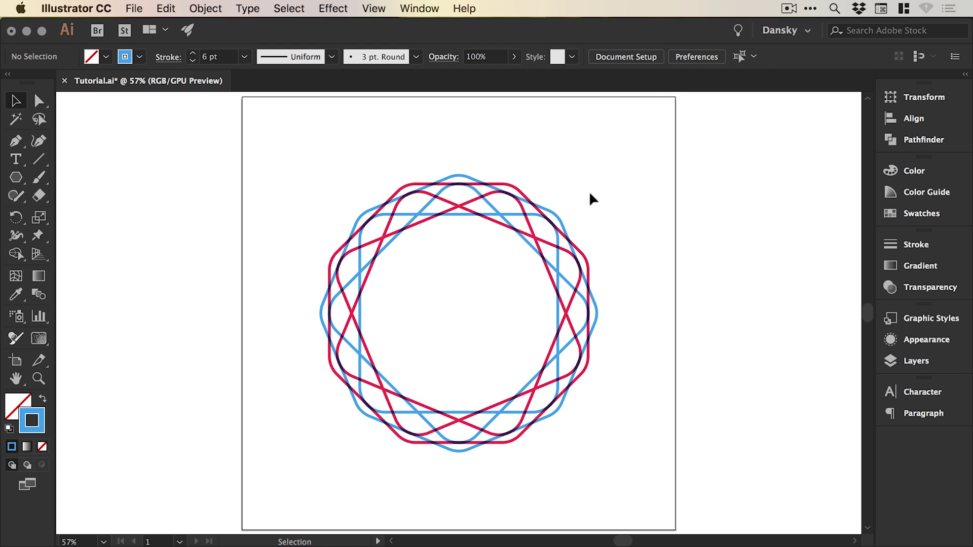